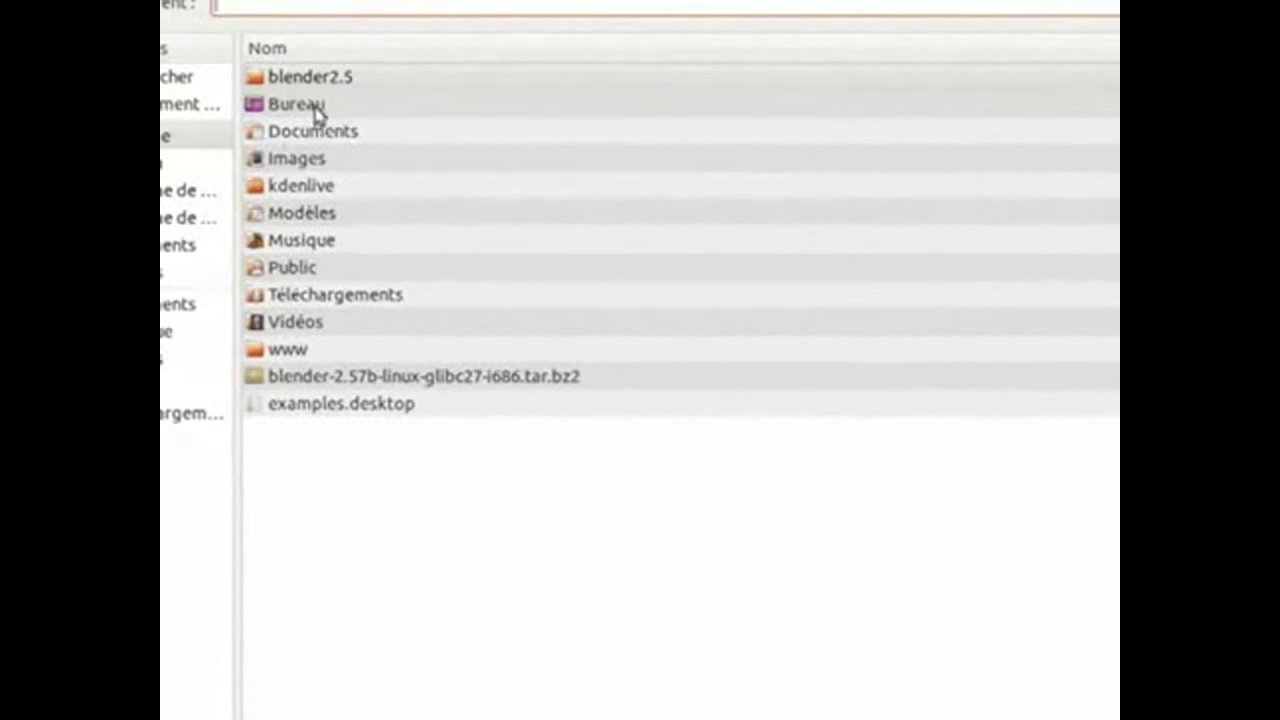
Open the photo IMG_2548.JPG from the Bureau folder
double_click(300, 105)
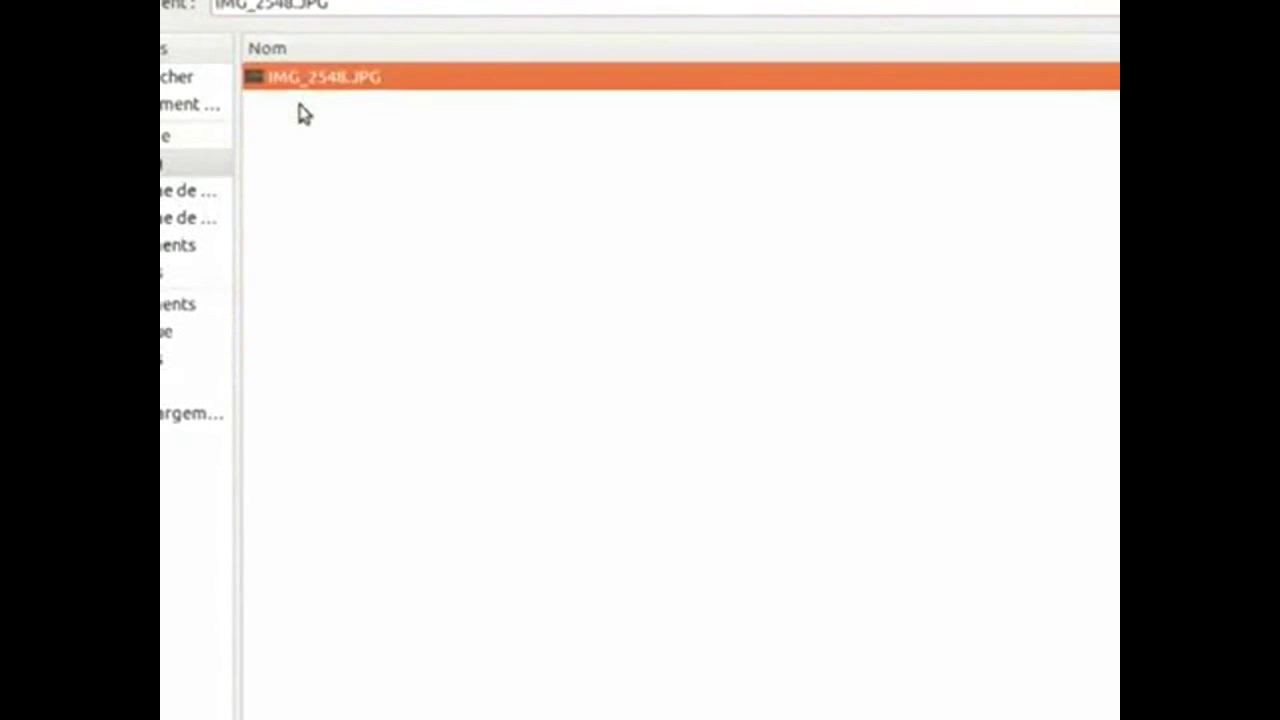
double_click(293, 86)
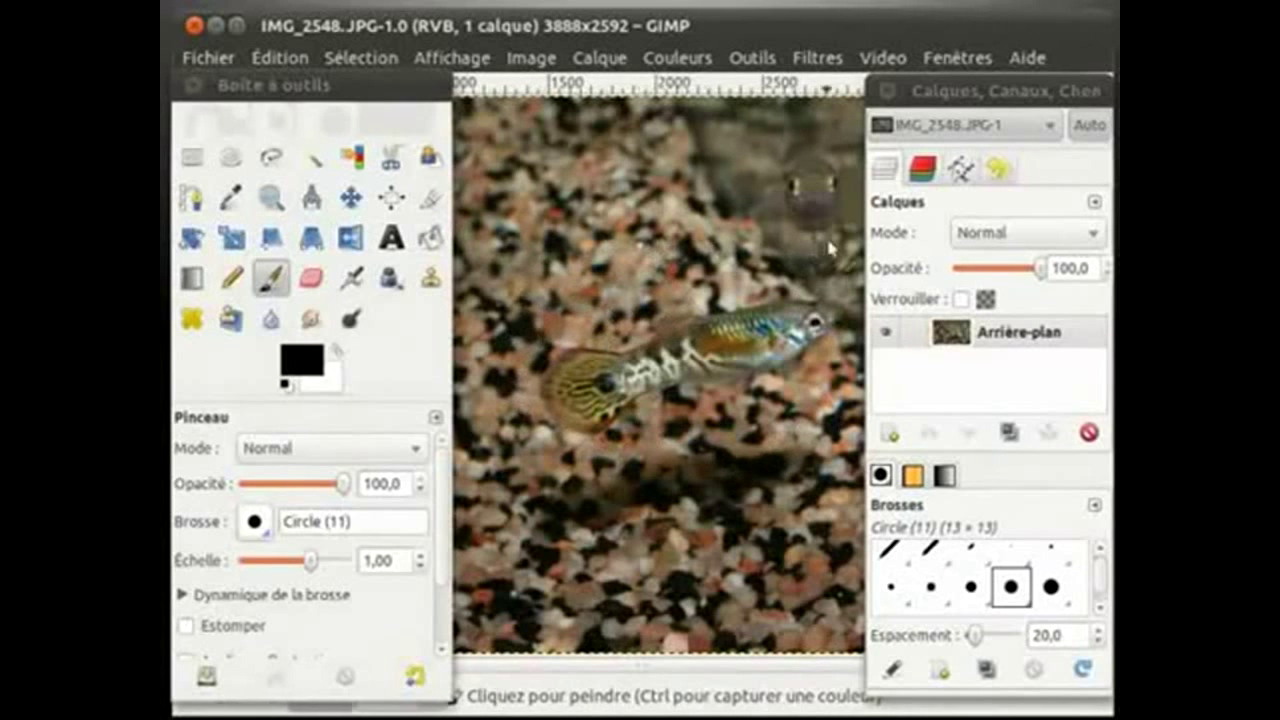
Crop the photo to a rectangular selection of about 1606 × 973 px around the fish
left_click(196, 170)
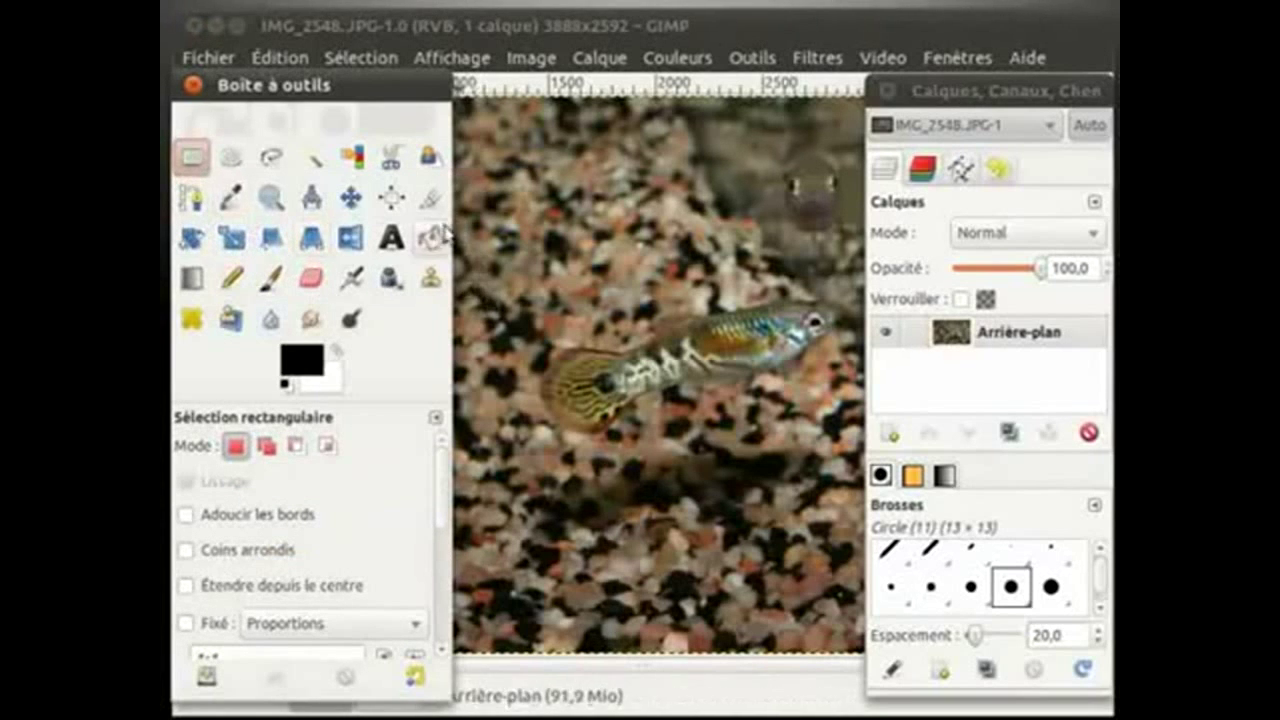
left_click_drag(516, 258, 862, 466)
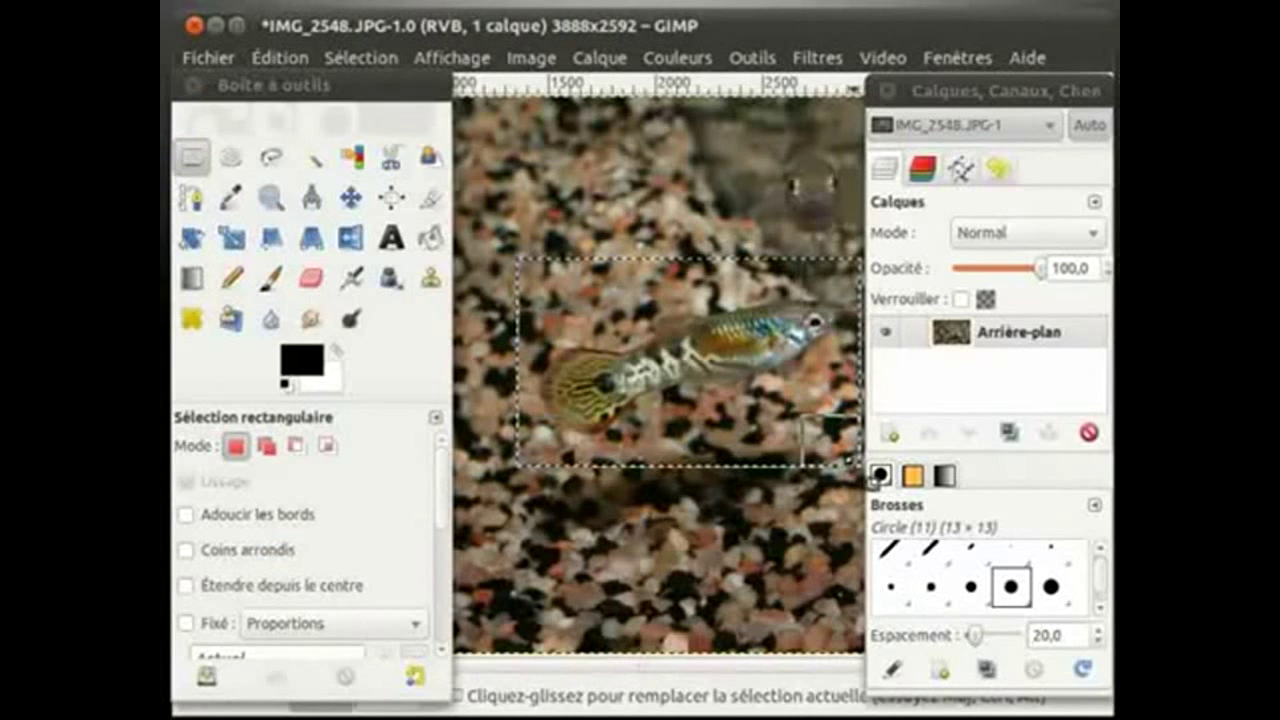
left_click(531, 58)
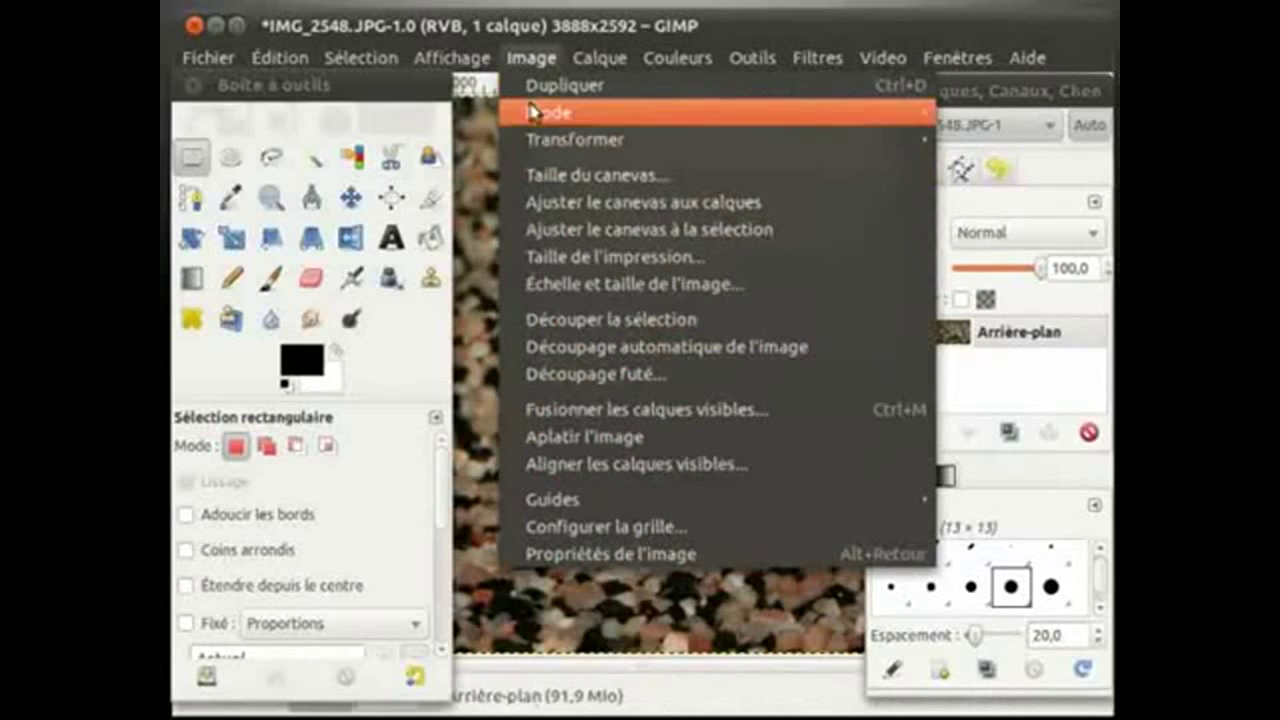
left_click(594, 320)
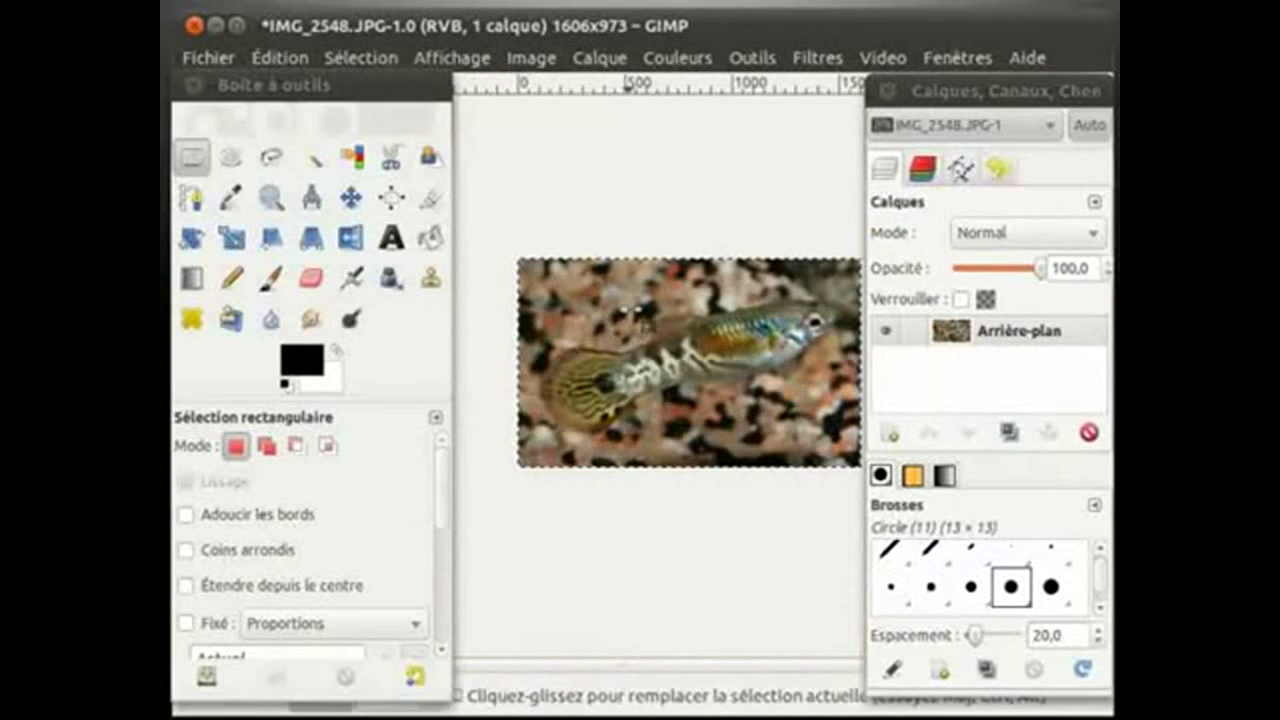
Duplicate the background layer twice so two copies are stacked above the original
left_click_drag(330, 90, 377, 2)
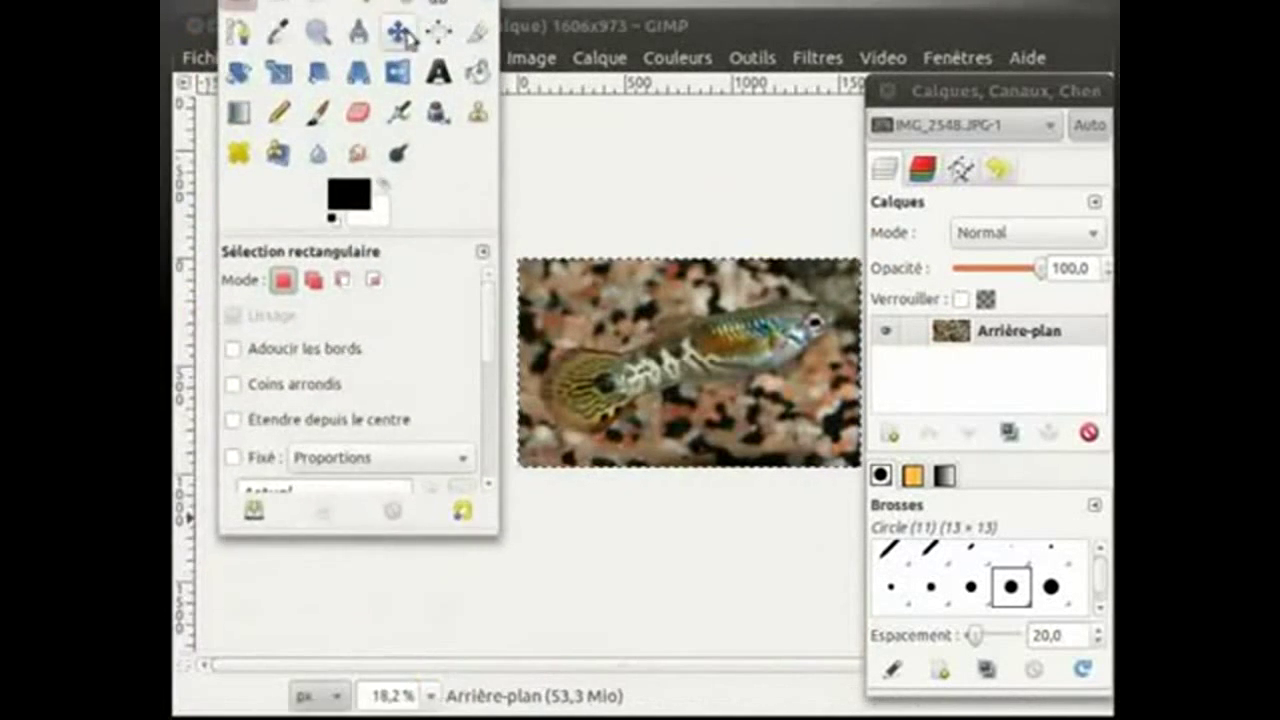
left_click(432, 697)
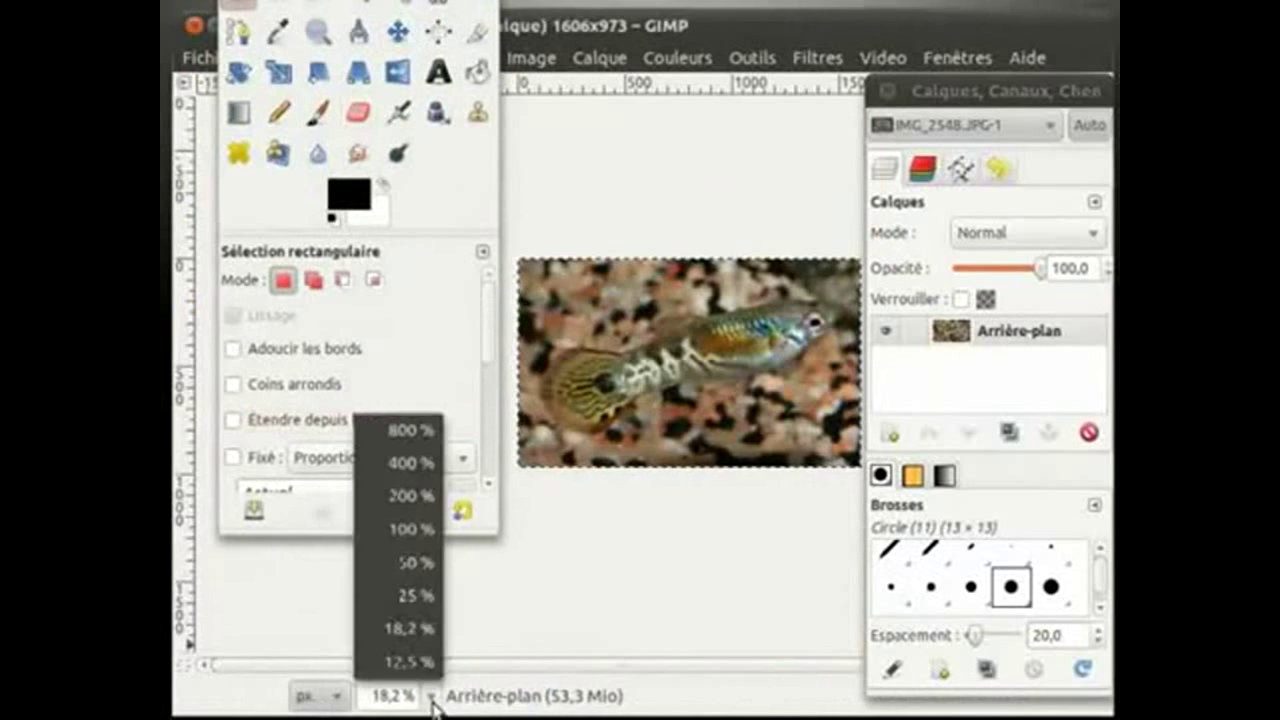
left_click(415, 595)
left_click_drag(466, 668, 491, 670)
left_click_drag(350, 2, 299, 90)
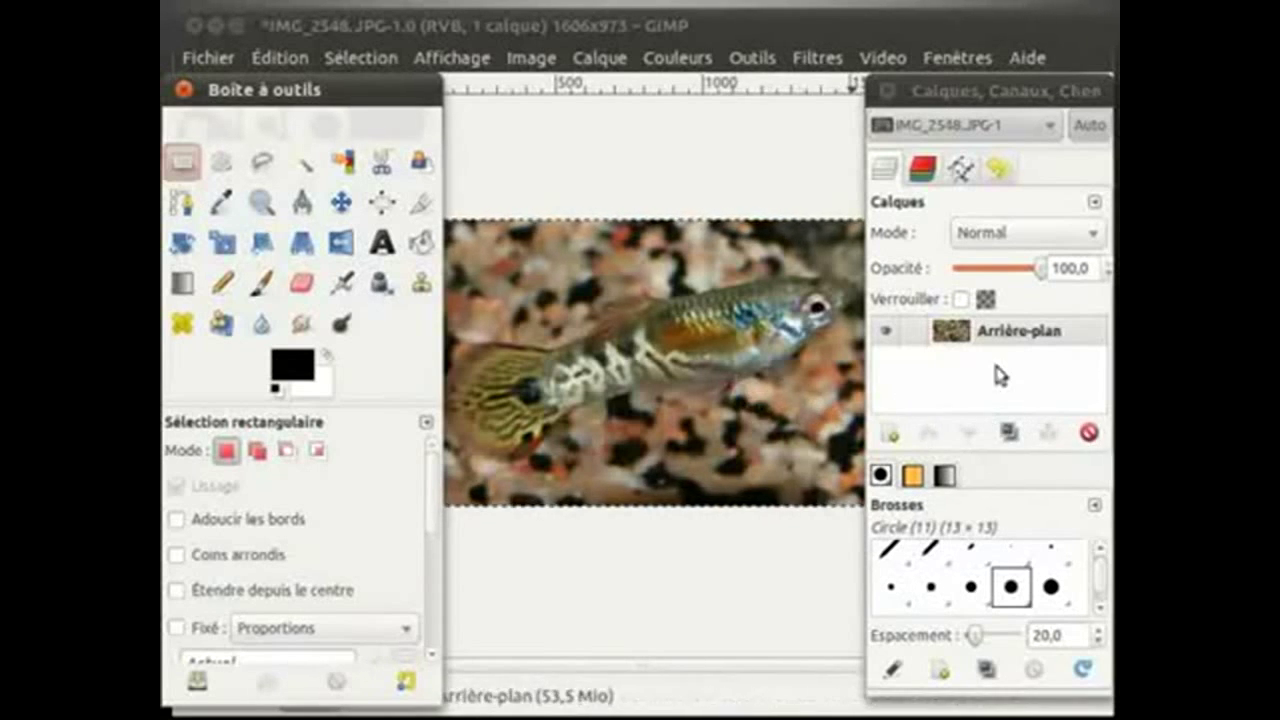
left_click(1008, 434)
left_click(1008, 438)
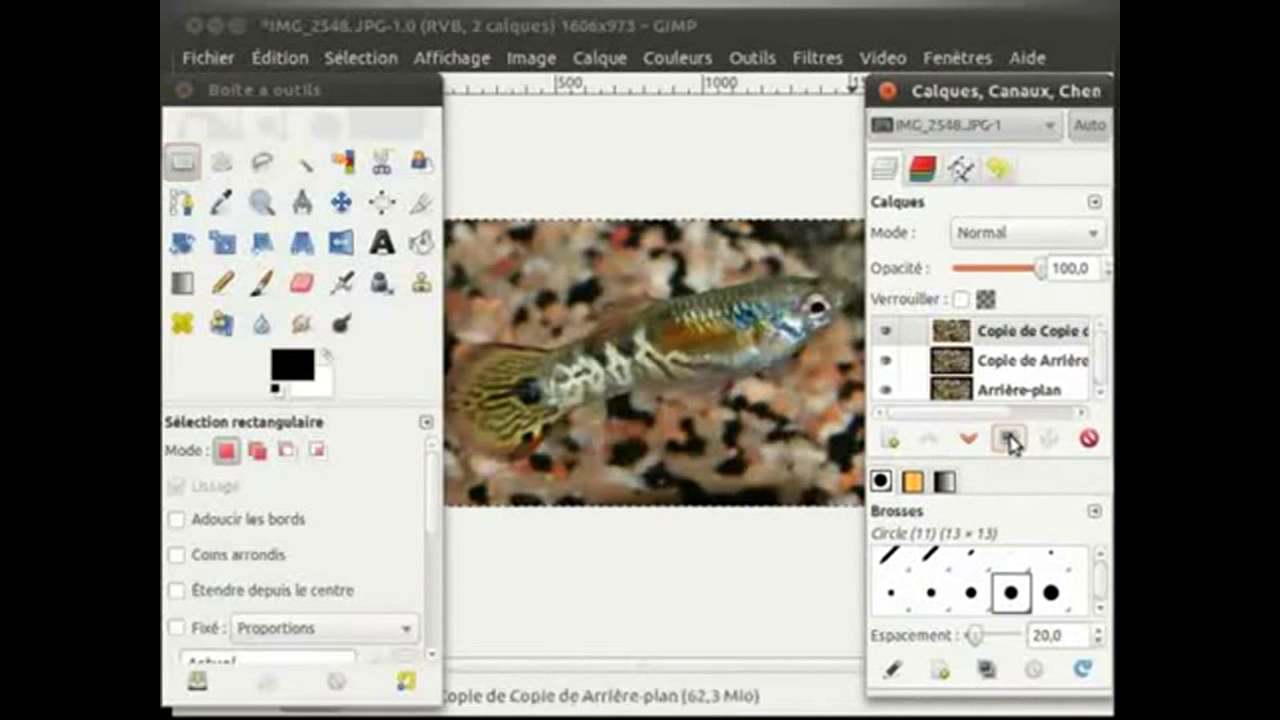
Apply a Gaussian blur with a radius of 8 px horizontally and vertically to the topmost layer copy
left_click(997, 334)
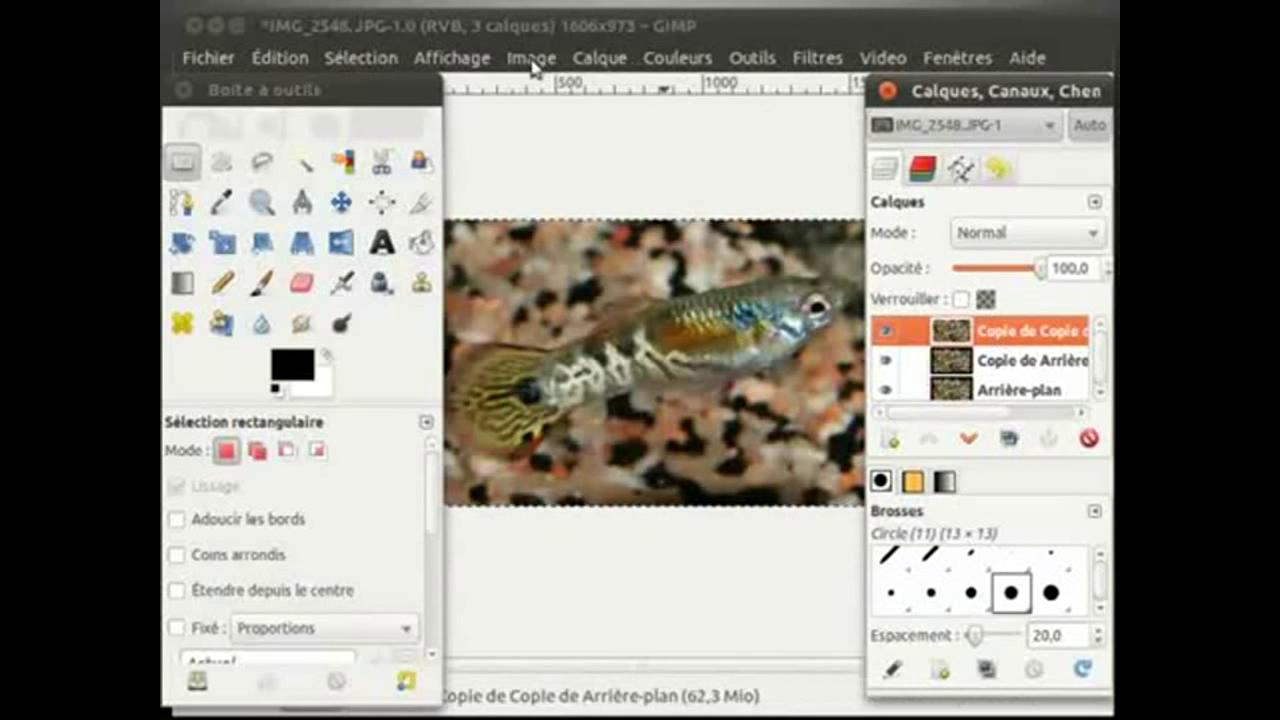
left_click_drag(832, 25, 562, 244)
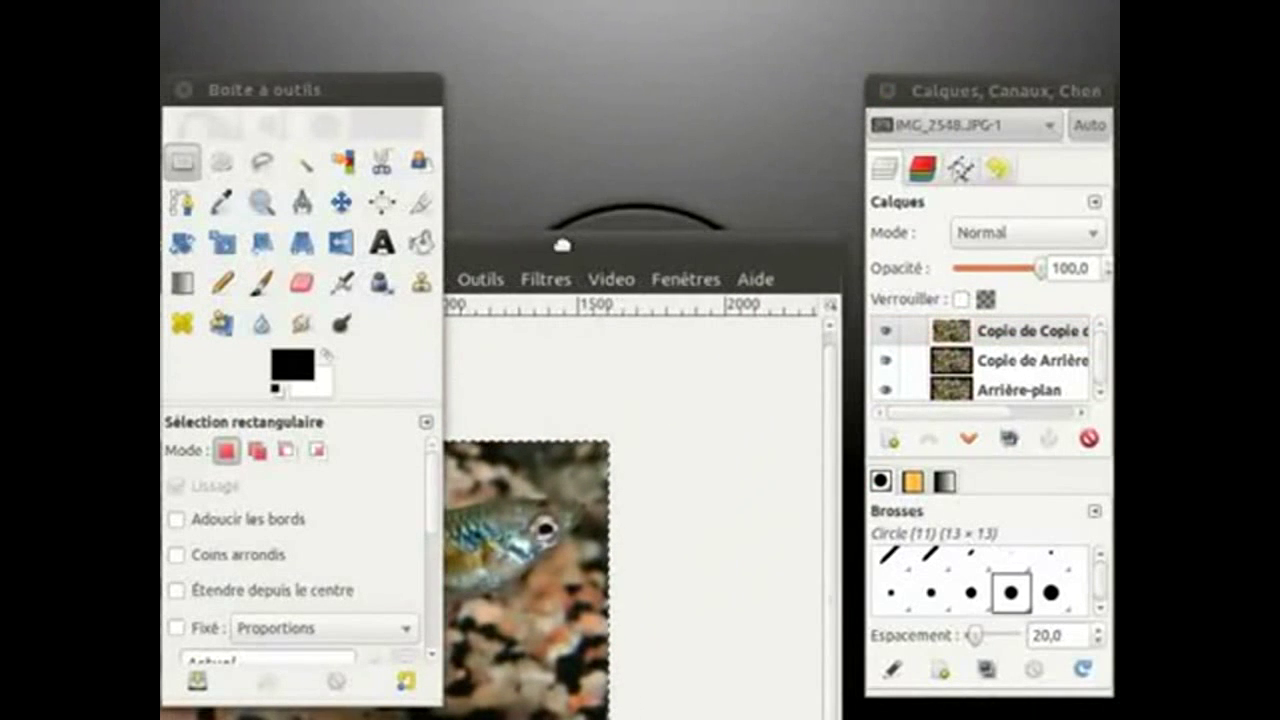
left_click(535, 281)
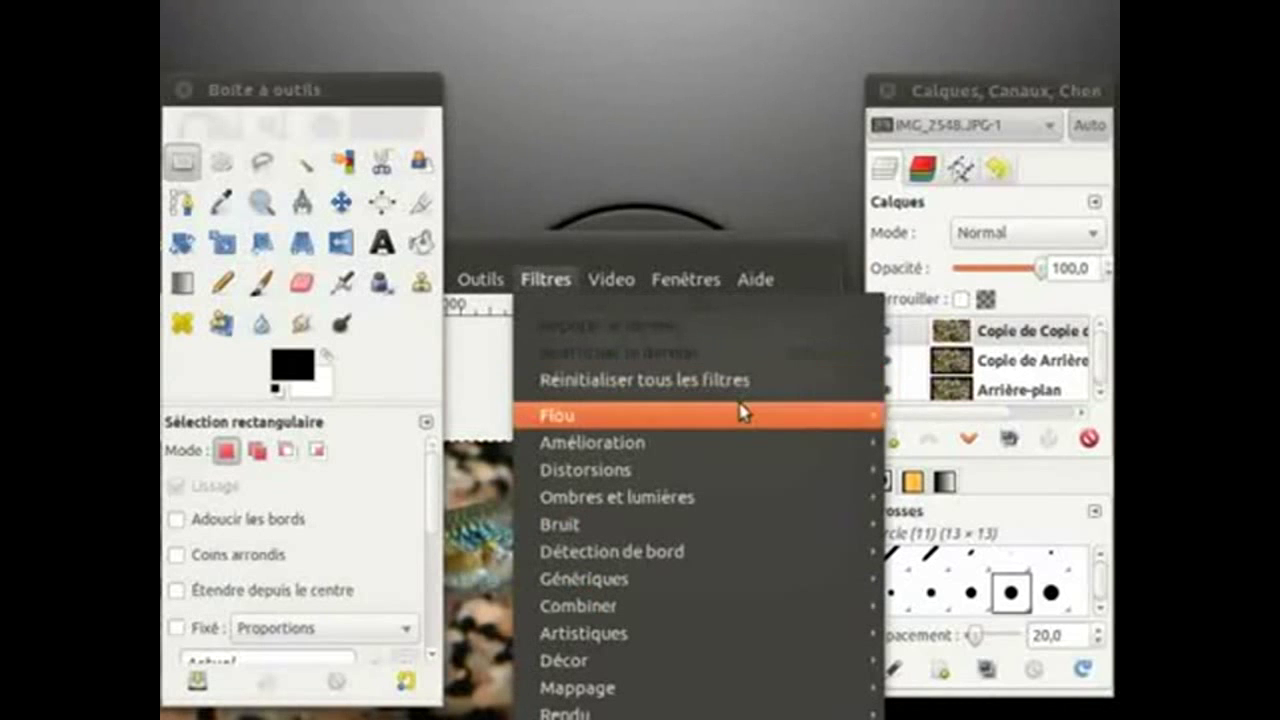
mouse_move(812, 420)
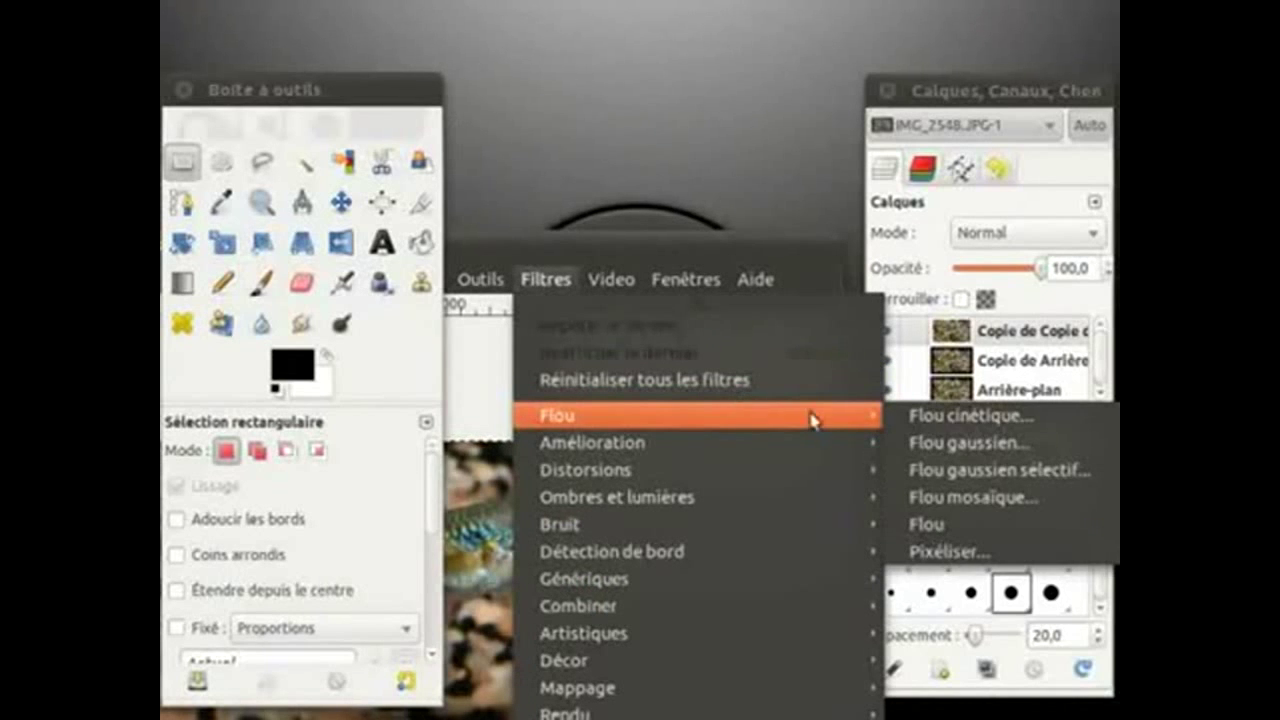
left_click(958, 443)
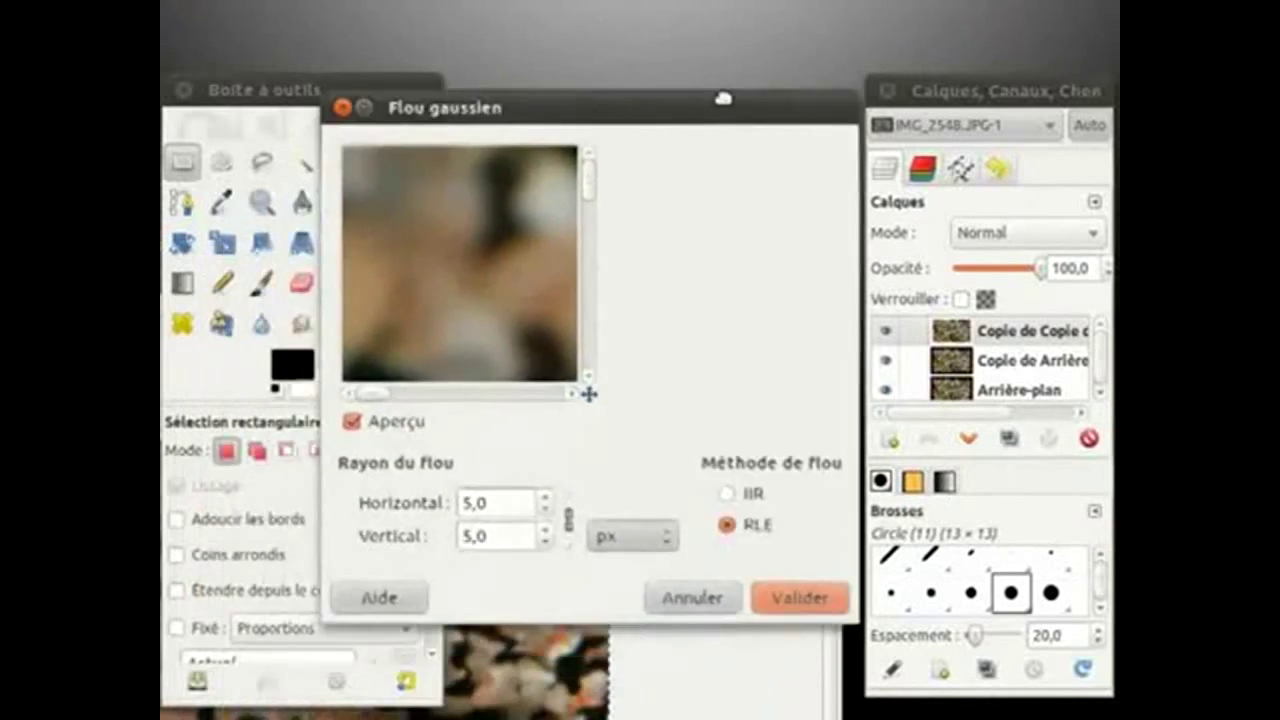
left_click_drag(500, 451, 460, 450)
type("8")
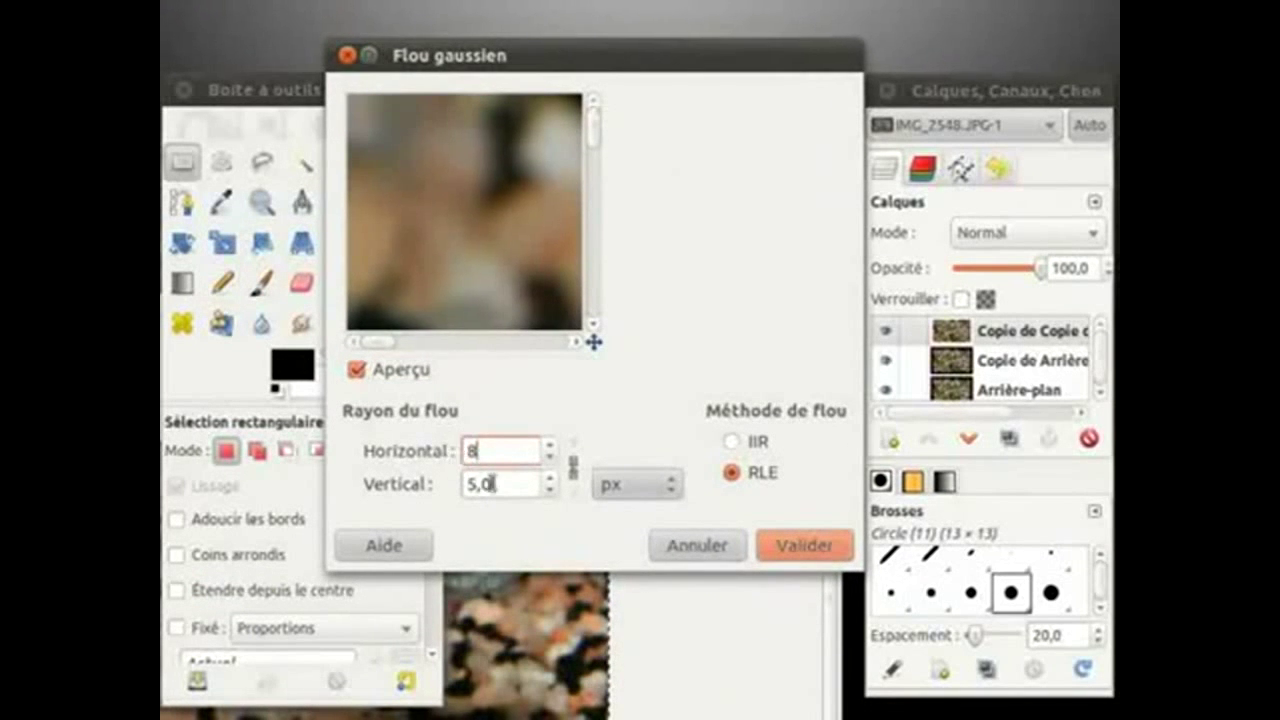
left_click(511, 484)
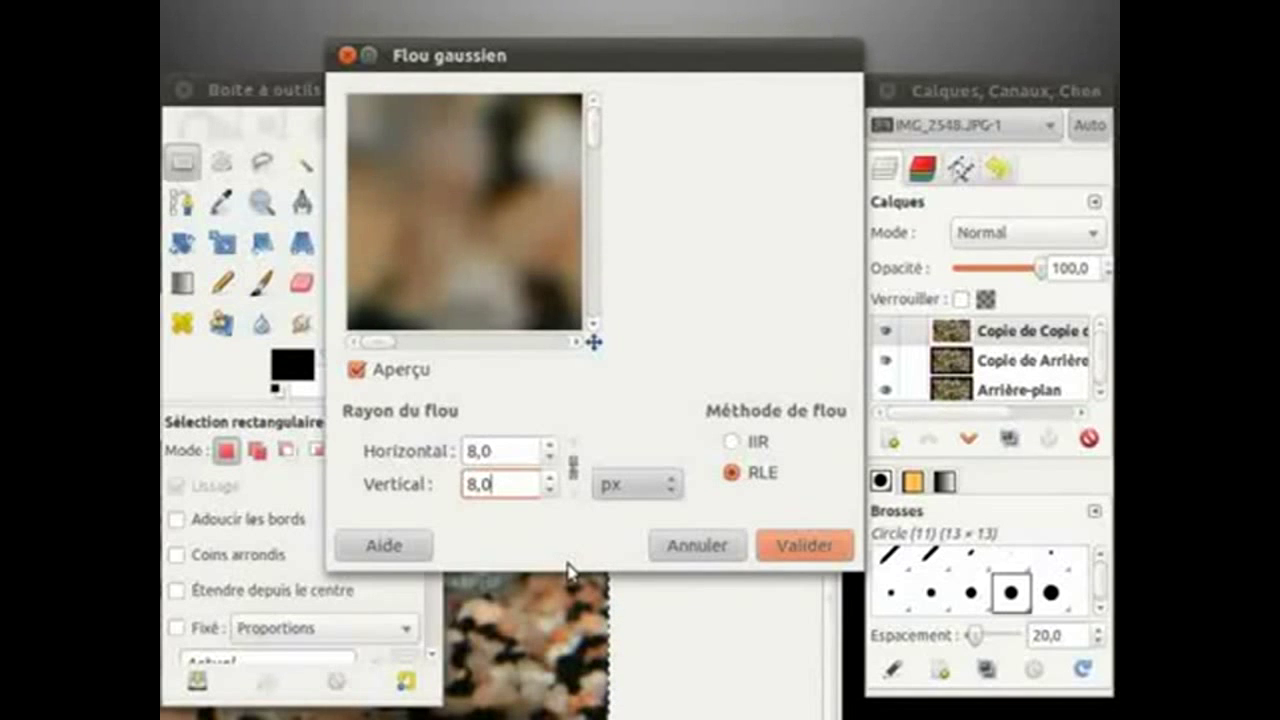
left_click(574, 463)
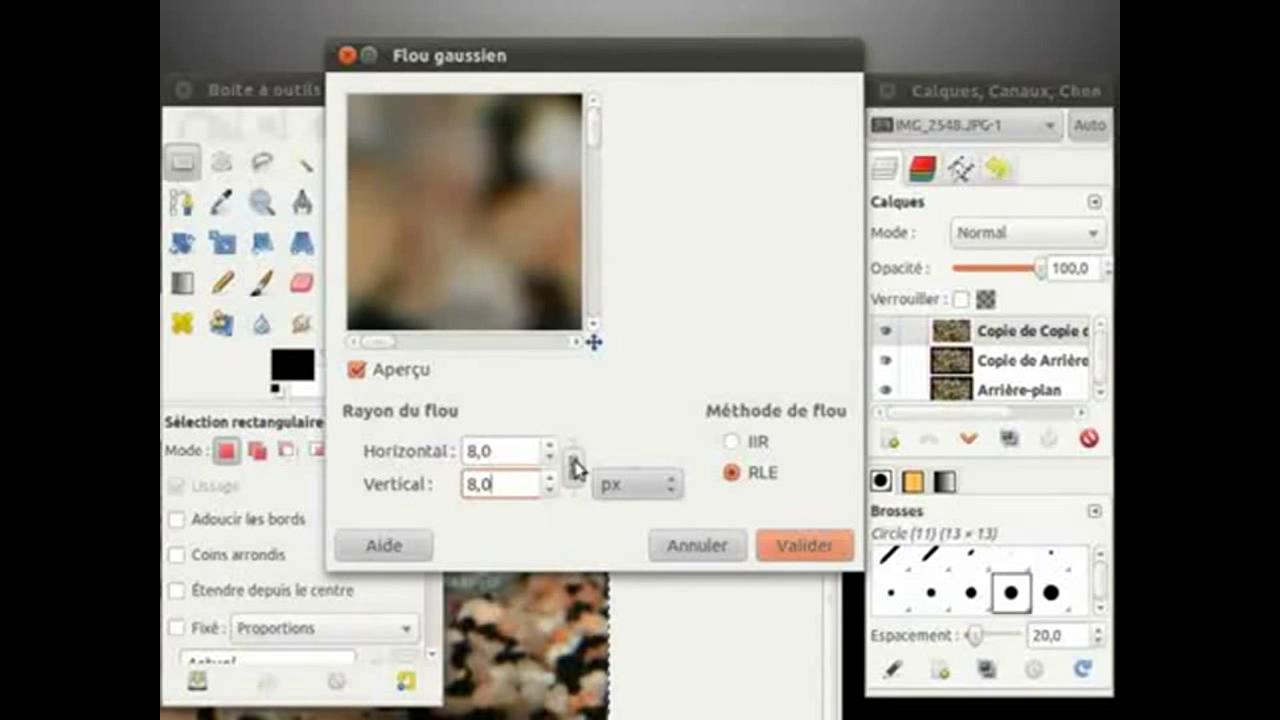
left_click(782, 553)
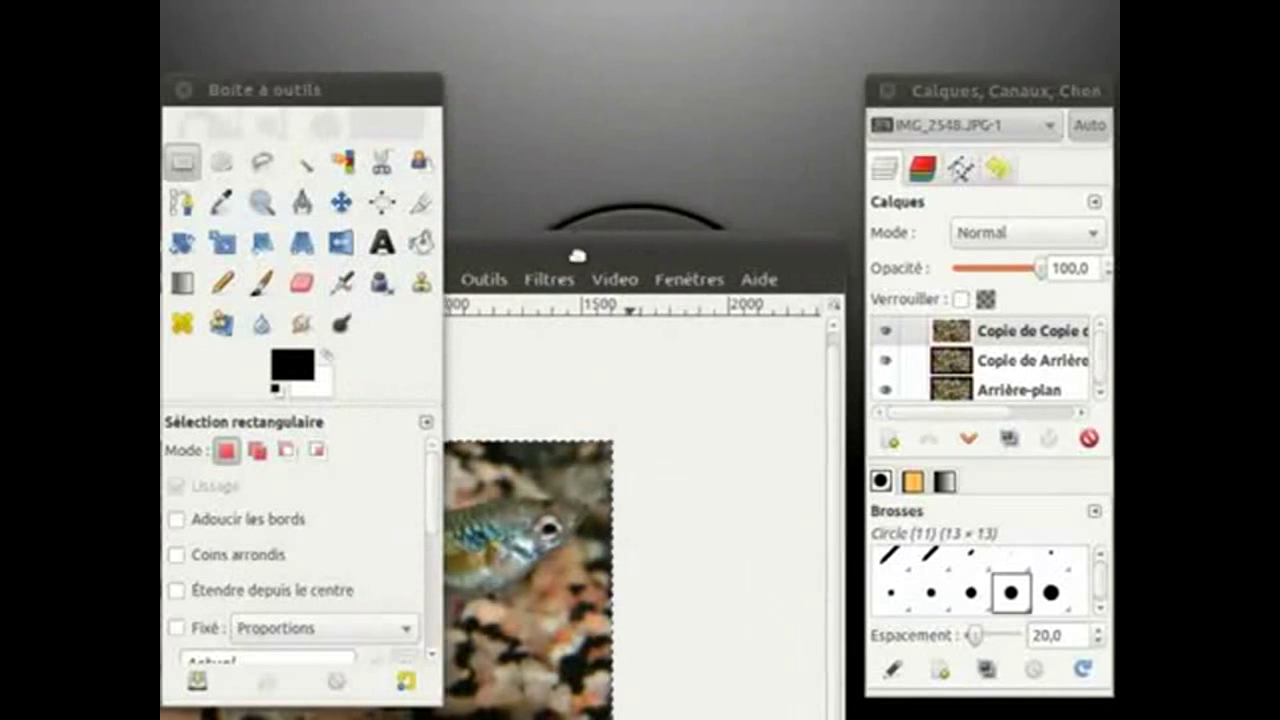
left_click_drag(577, 255, 833, 22)
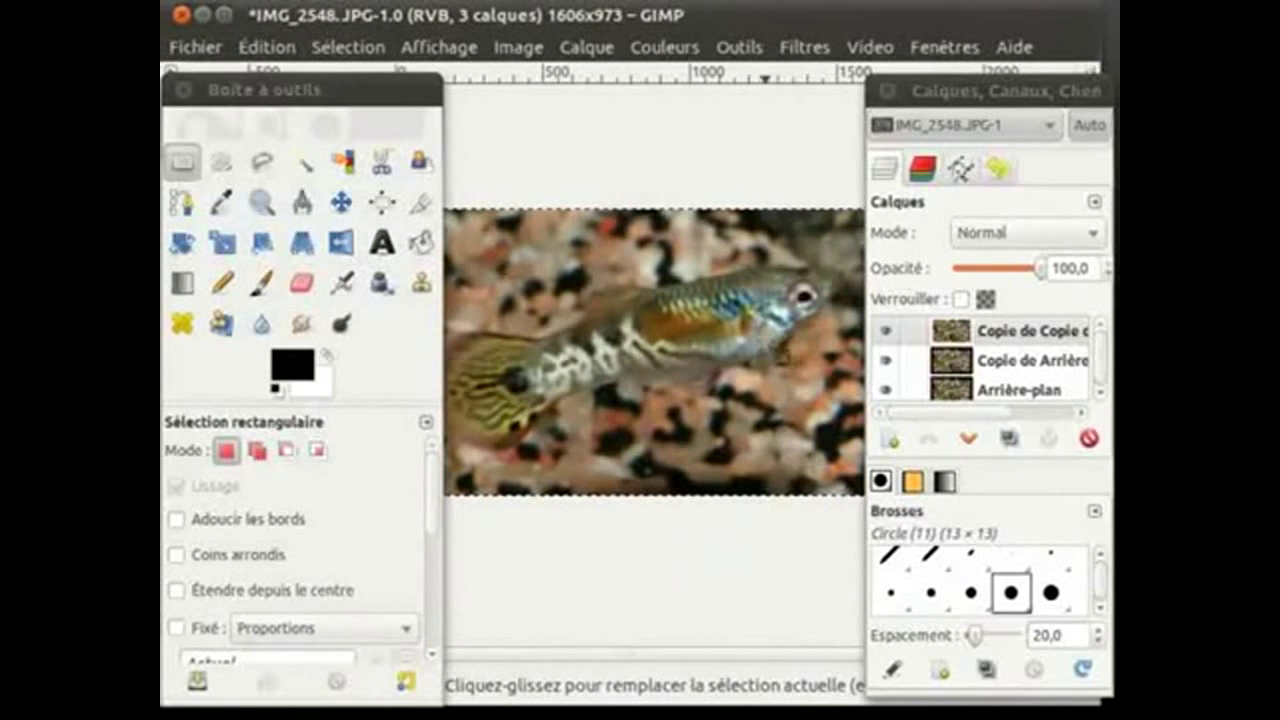
Invert the colours of the blurred topmost layer copy
left_click(885, 332)
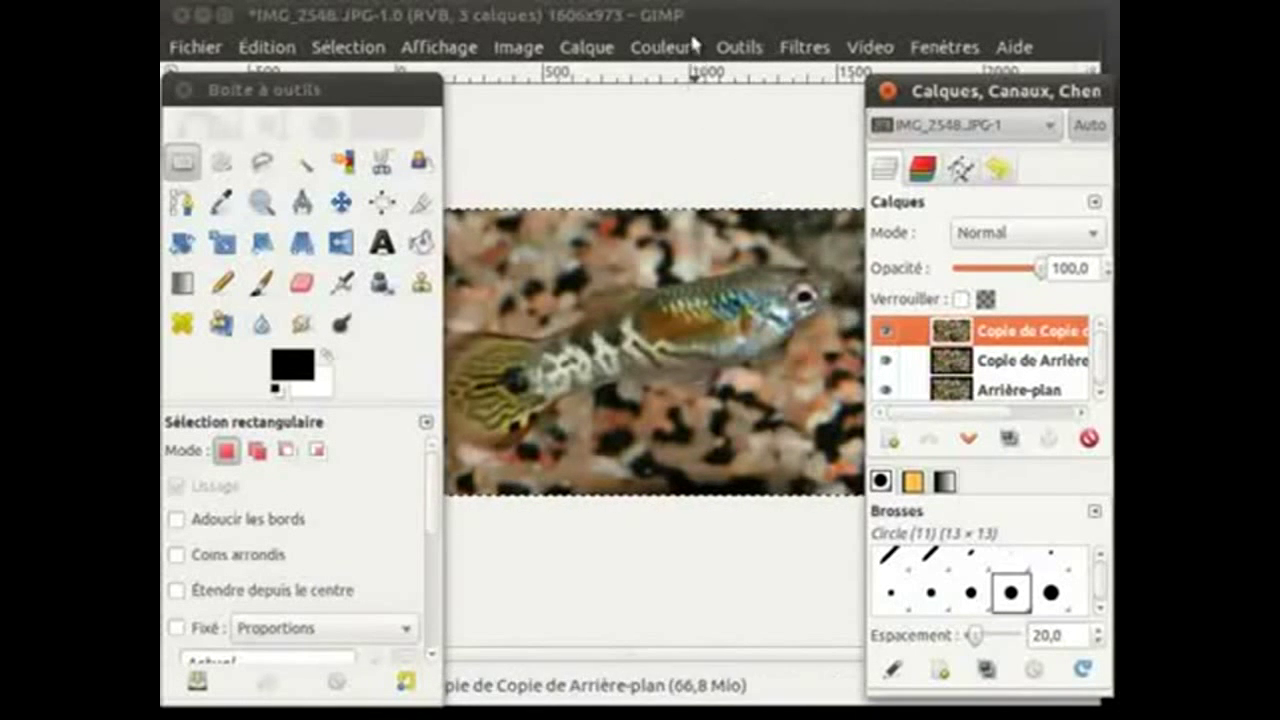
left_click_drag(698, 25, 685, 249)
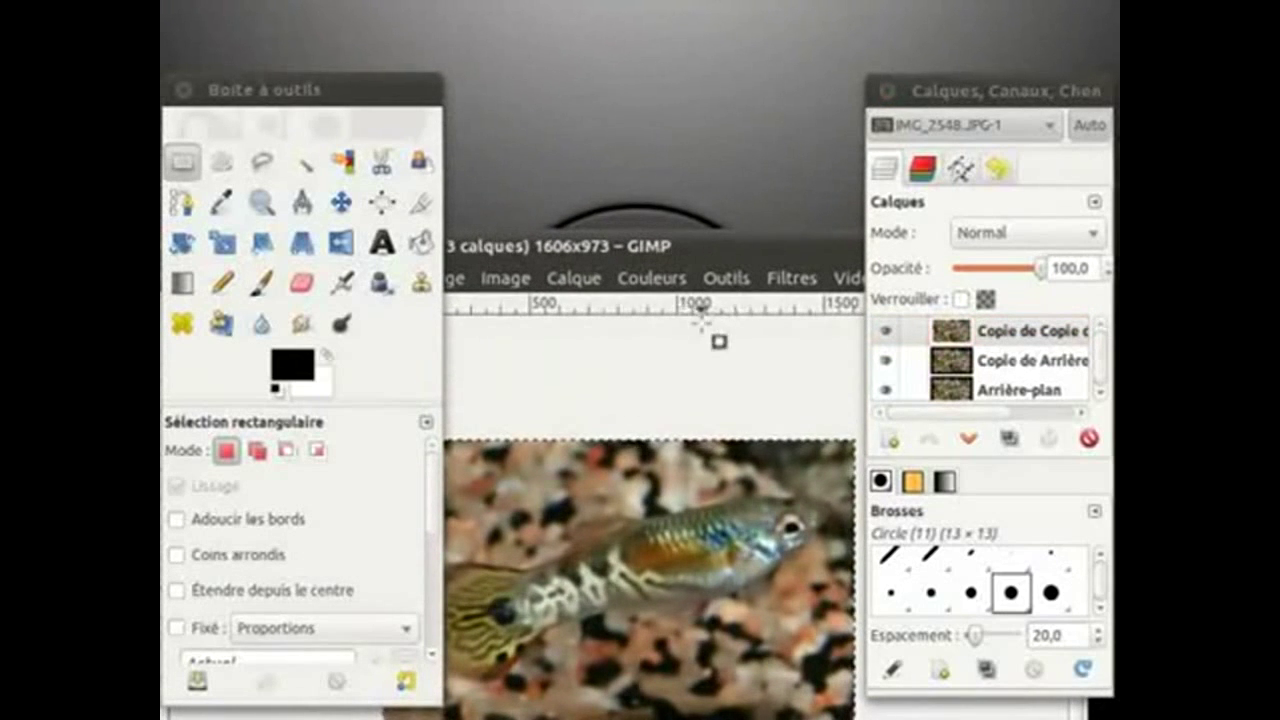
left_click(651, 278)
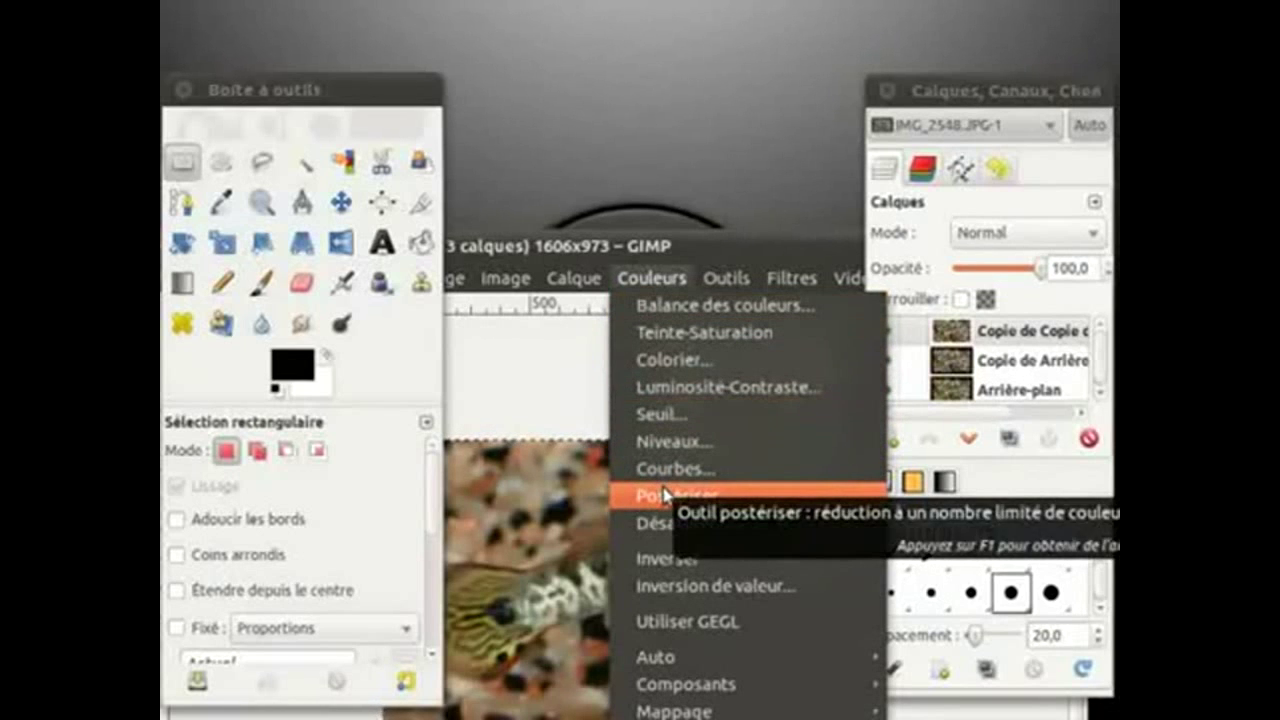
left_click(667, 558)
left_click_drag(671, 245, 665, 12)
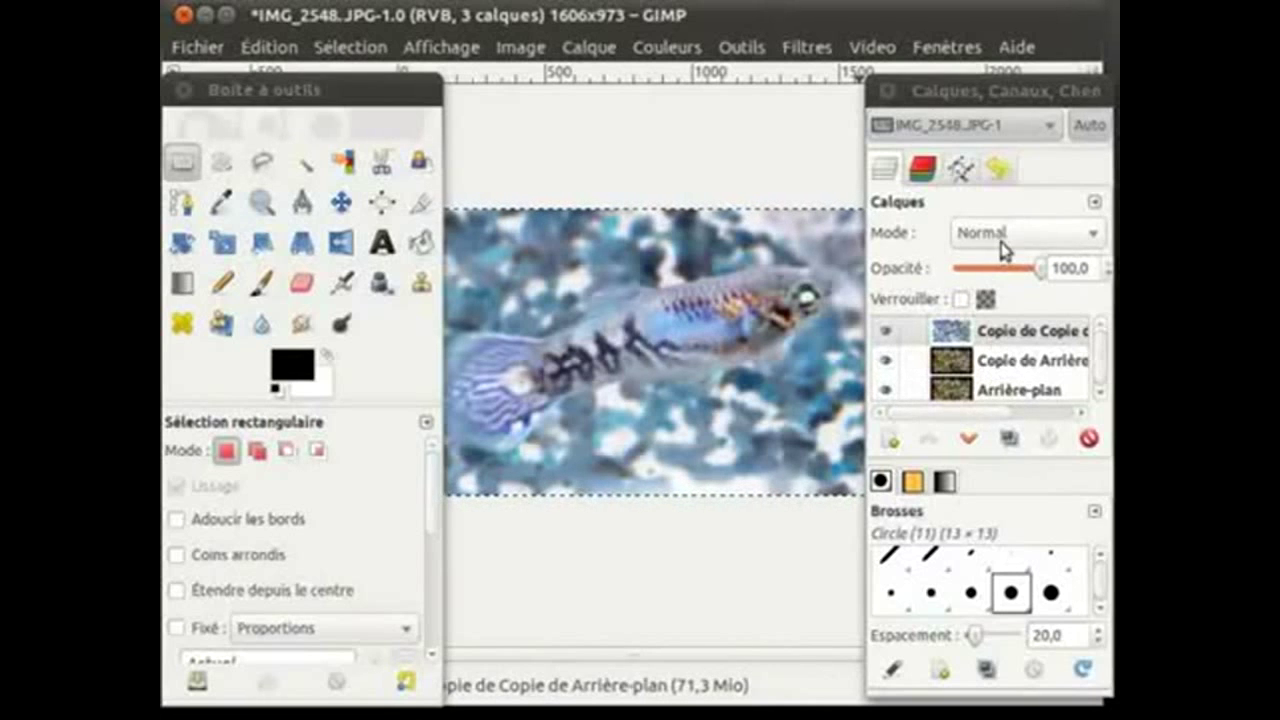
Set the opacity of the inverted top layer to 50
left_click_drag(1096, 280, 1058, 276)
type("5")
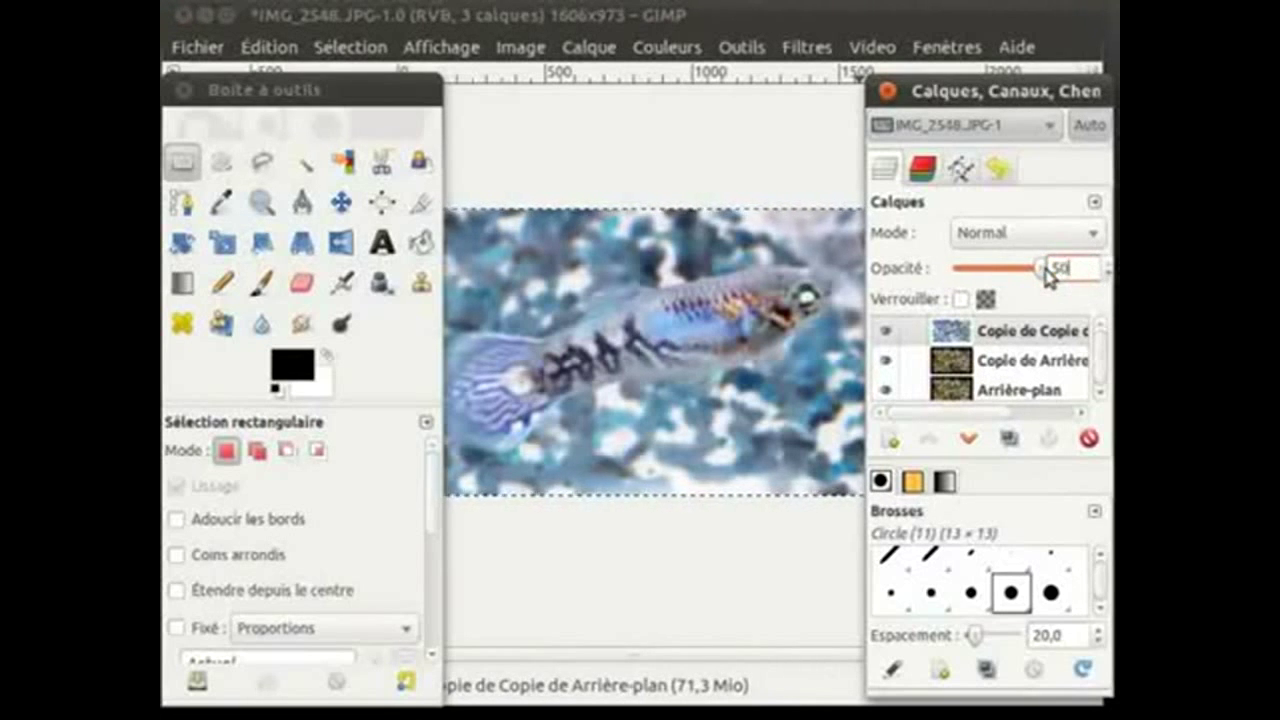
type("0")
key("Return")
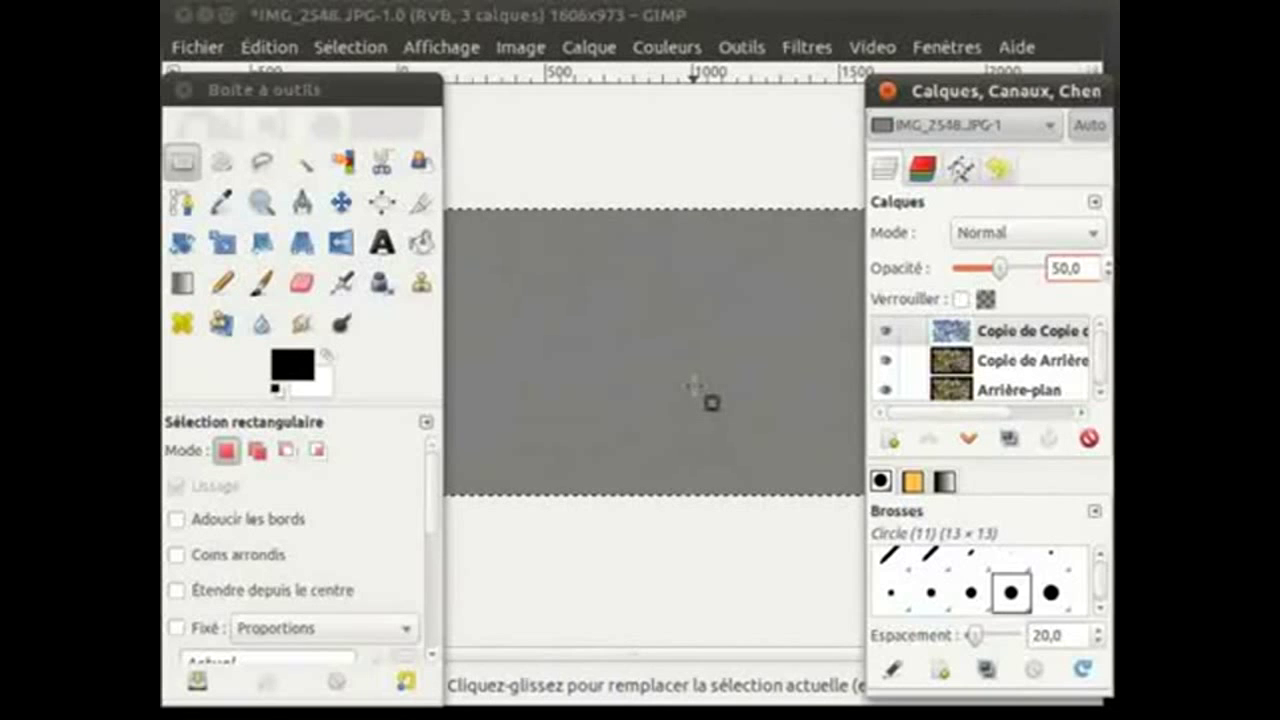
Merge the half-transparent inverted layer down into the background copy beneath it
right_click(980, 337)
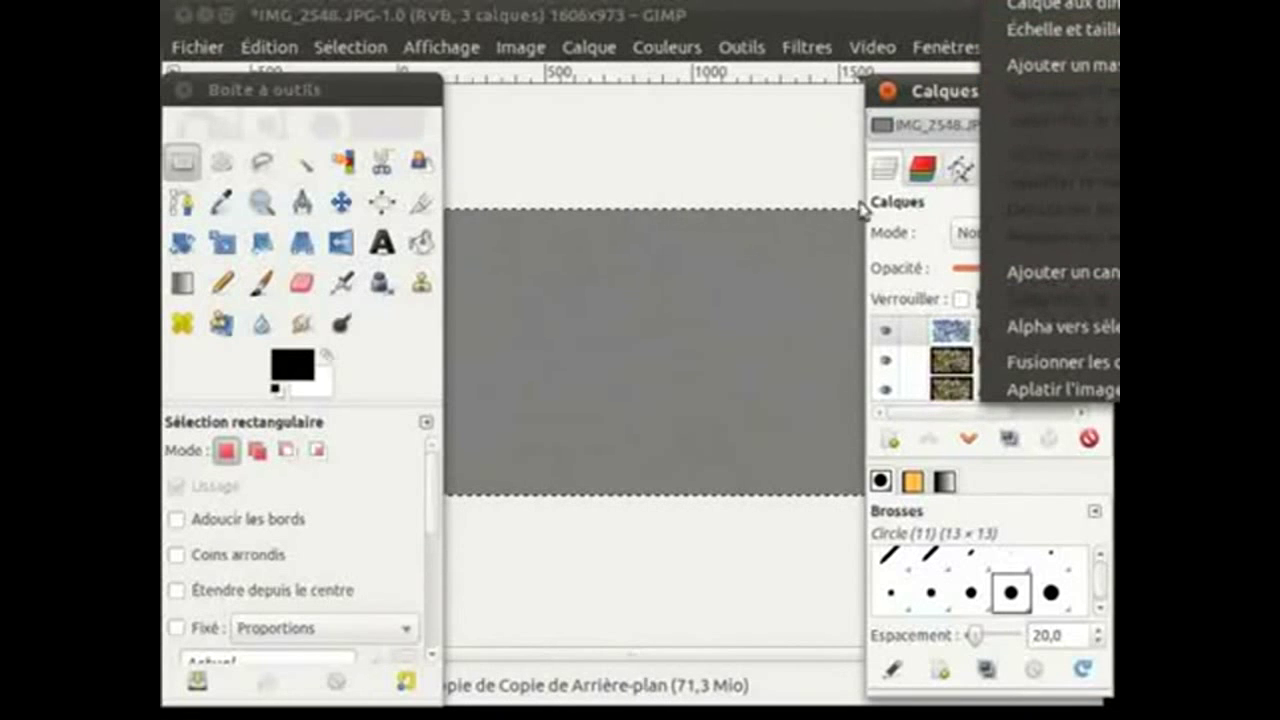
left_click(752, 140)
left_click_drag(910, 90, 380, 310)
right_click(486, 550)
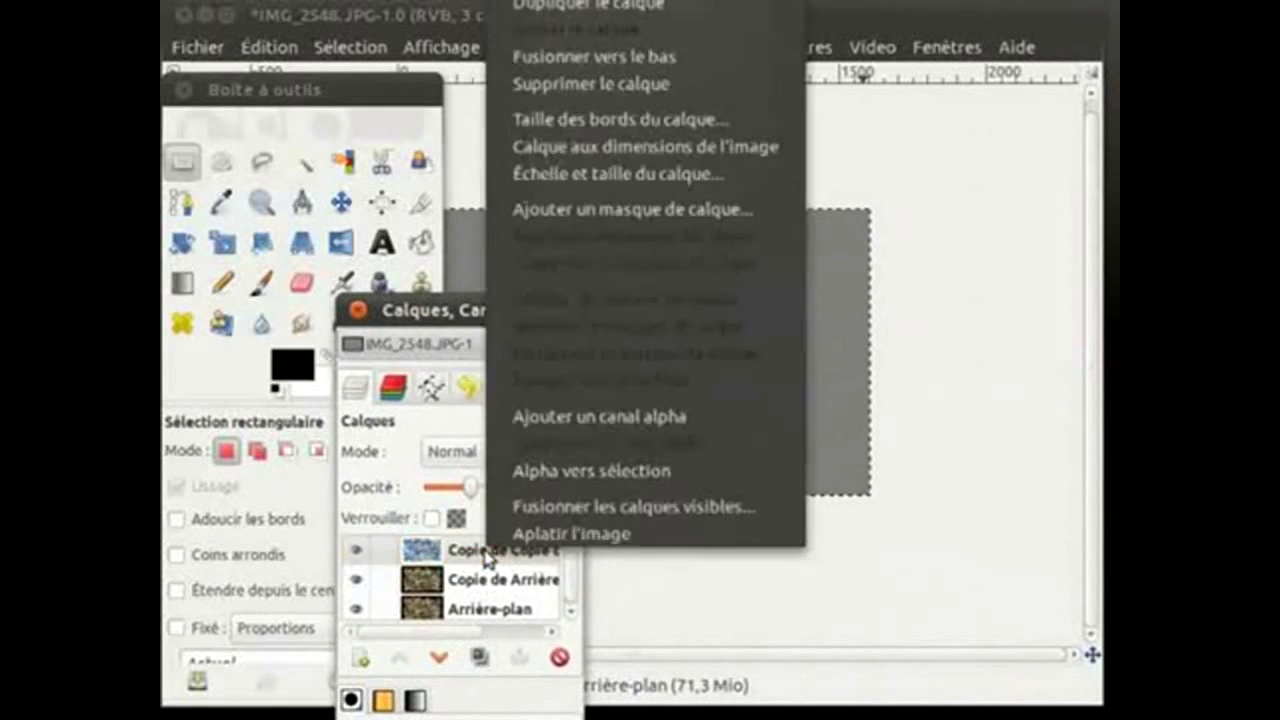
left_click(668, 58)
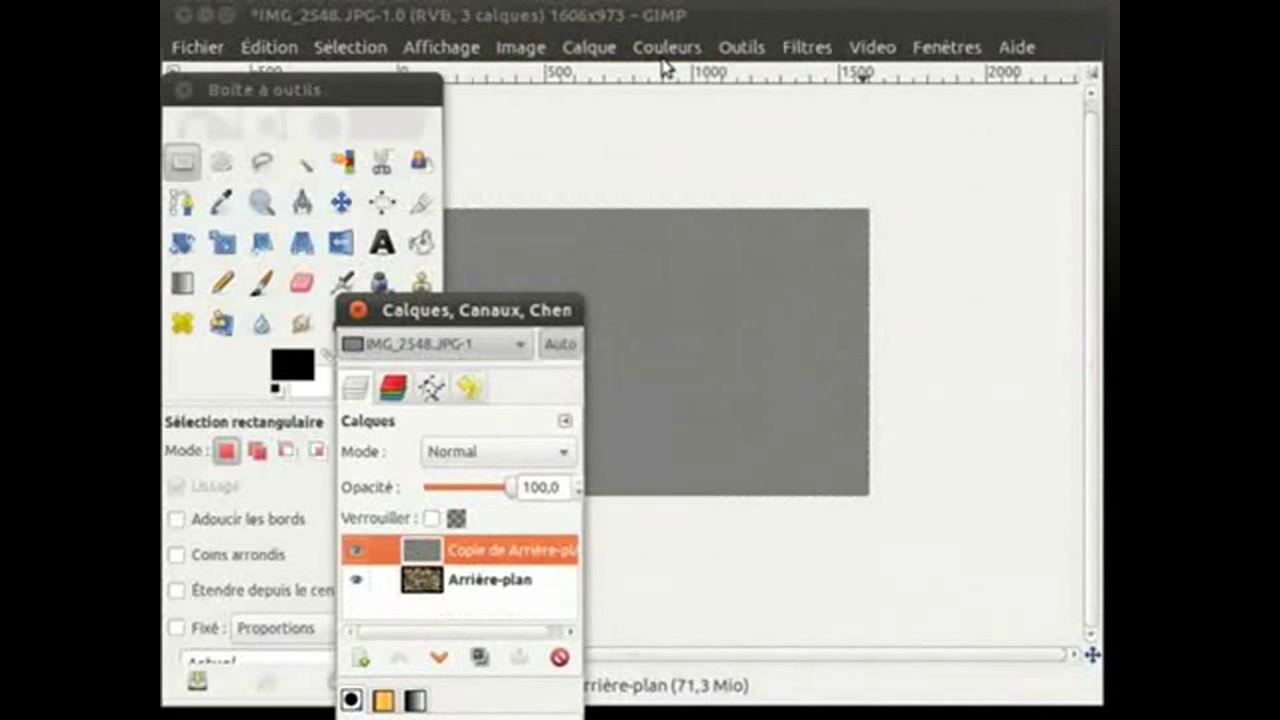
left_click_drag(460, 303, 1007, 79)
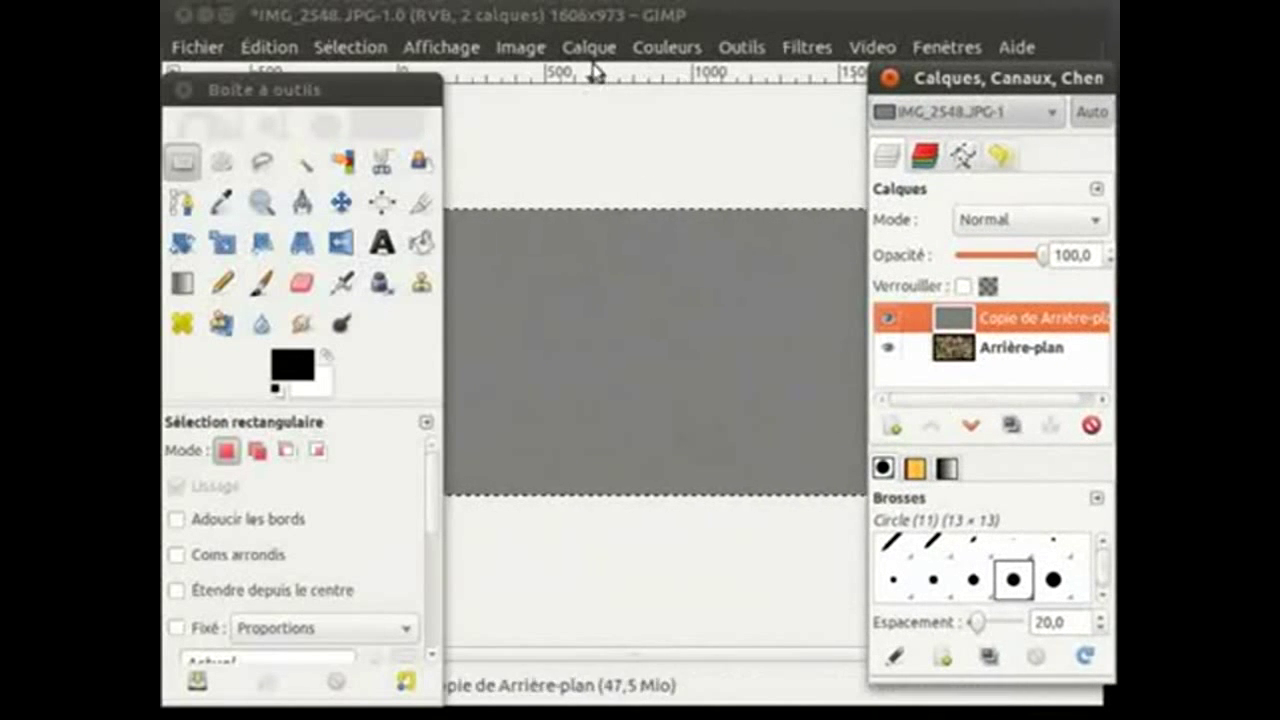
Apply a Levels adjustment to the merged grey detail layer, with input black point 100 and white point 155
left_click(675, 48)
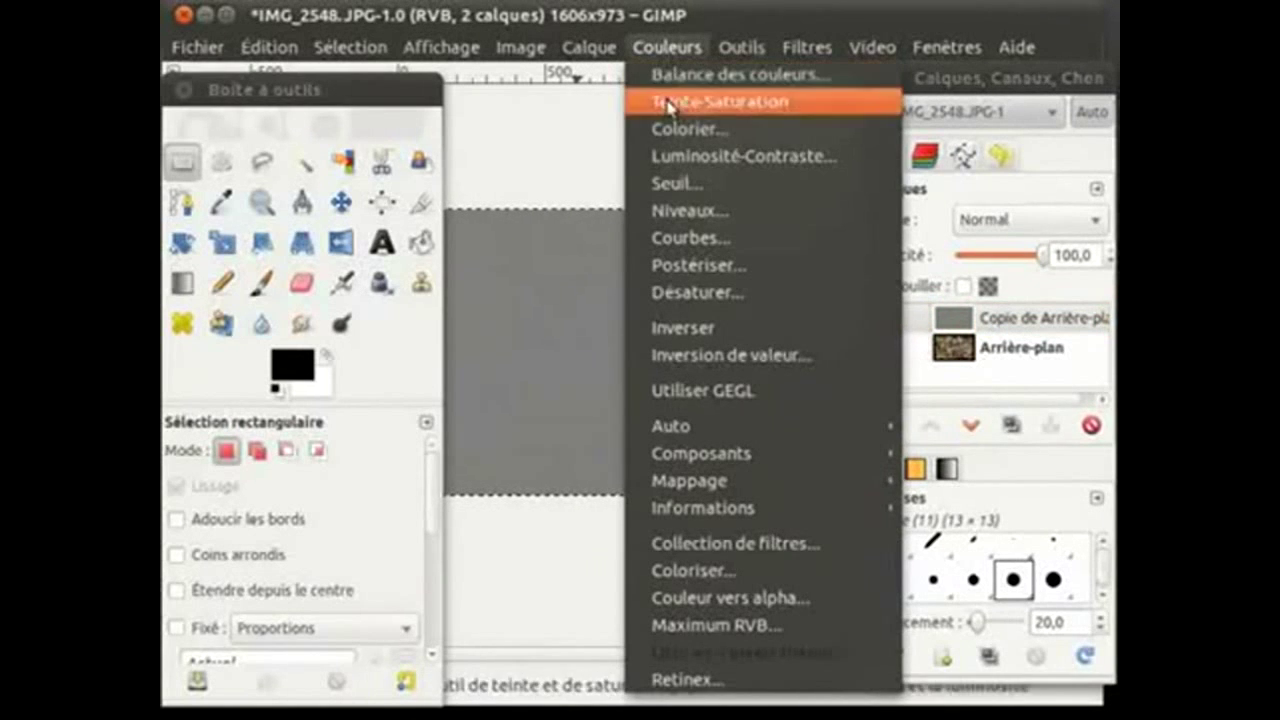
left_click(686, 211)
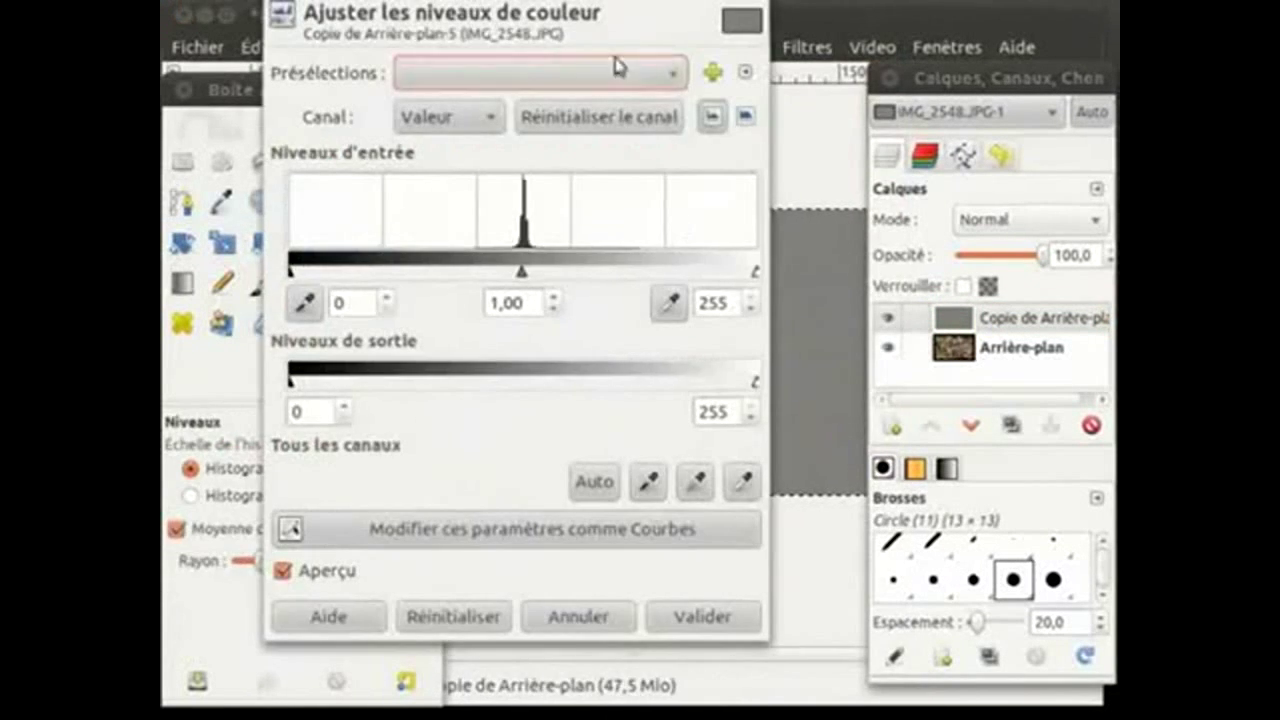
left_click_drag(610, 2, 526, 32)
double_click(271, 358)
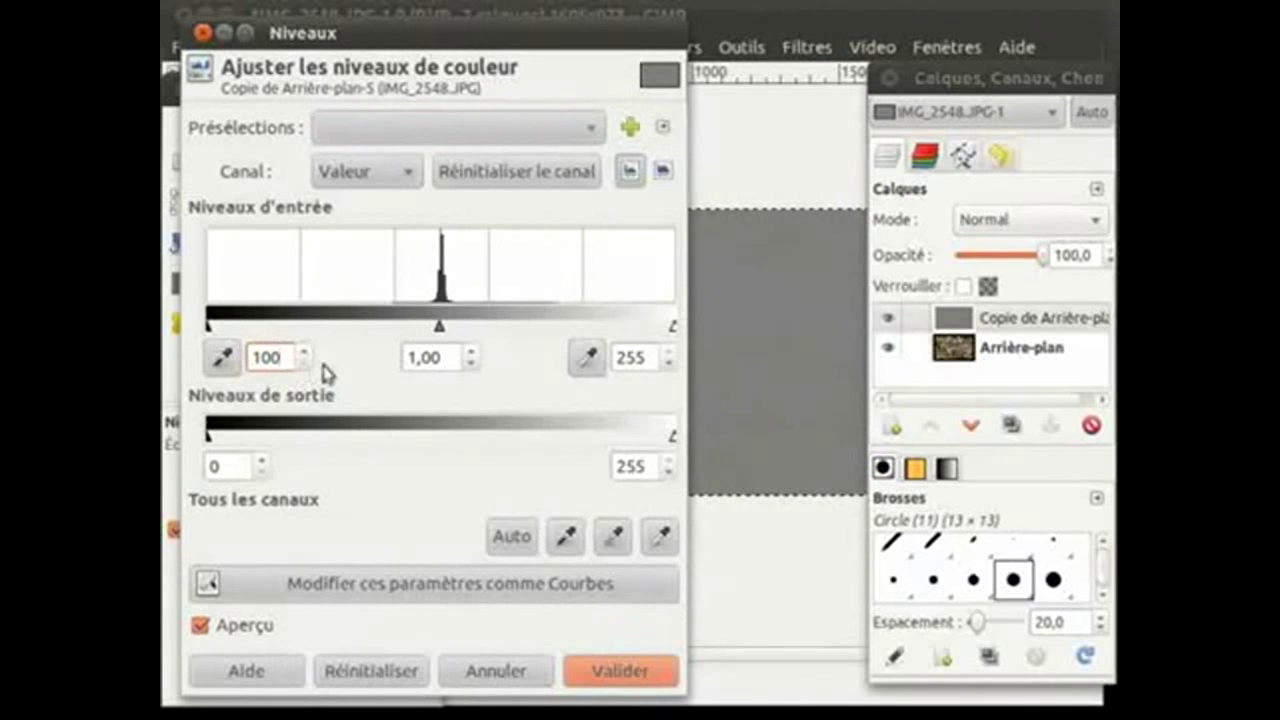
double_click(640, 358)
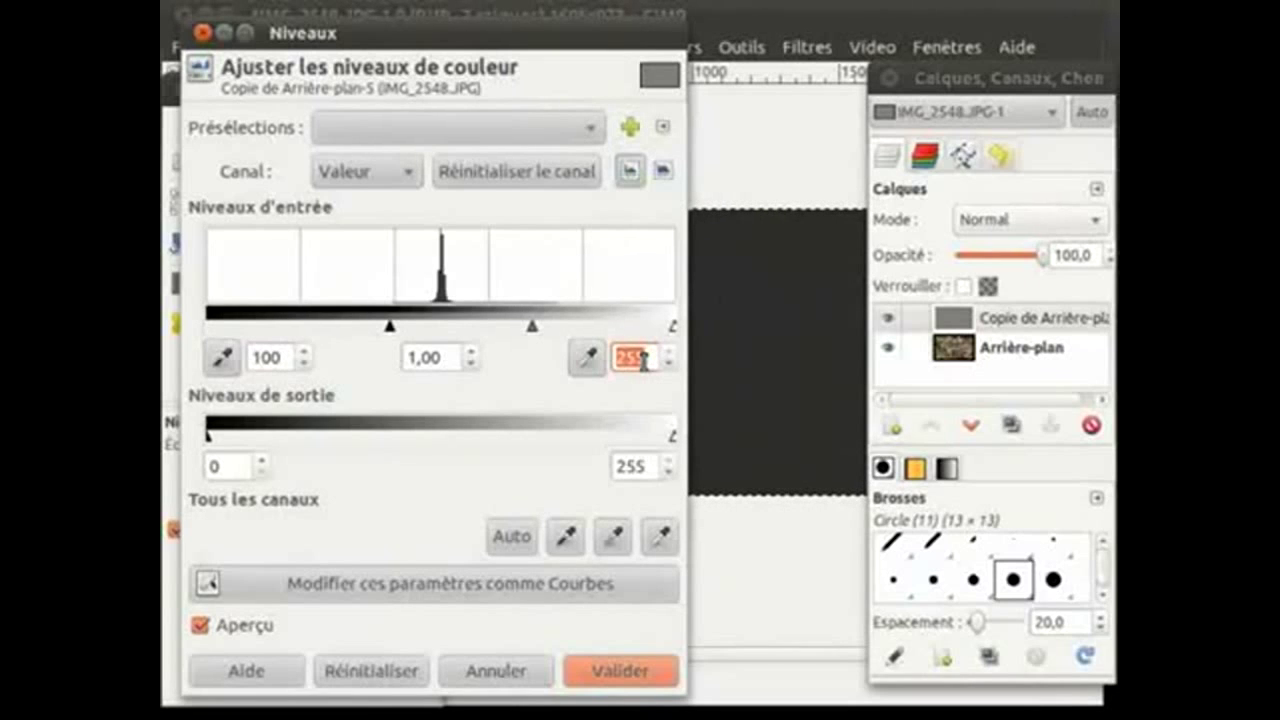
type("155")
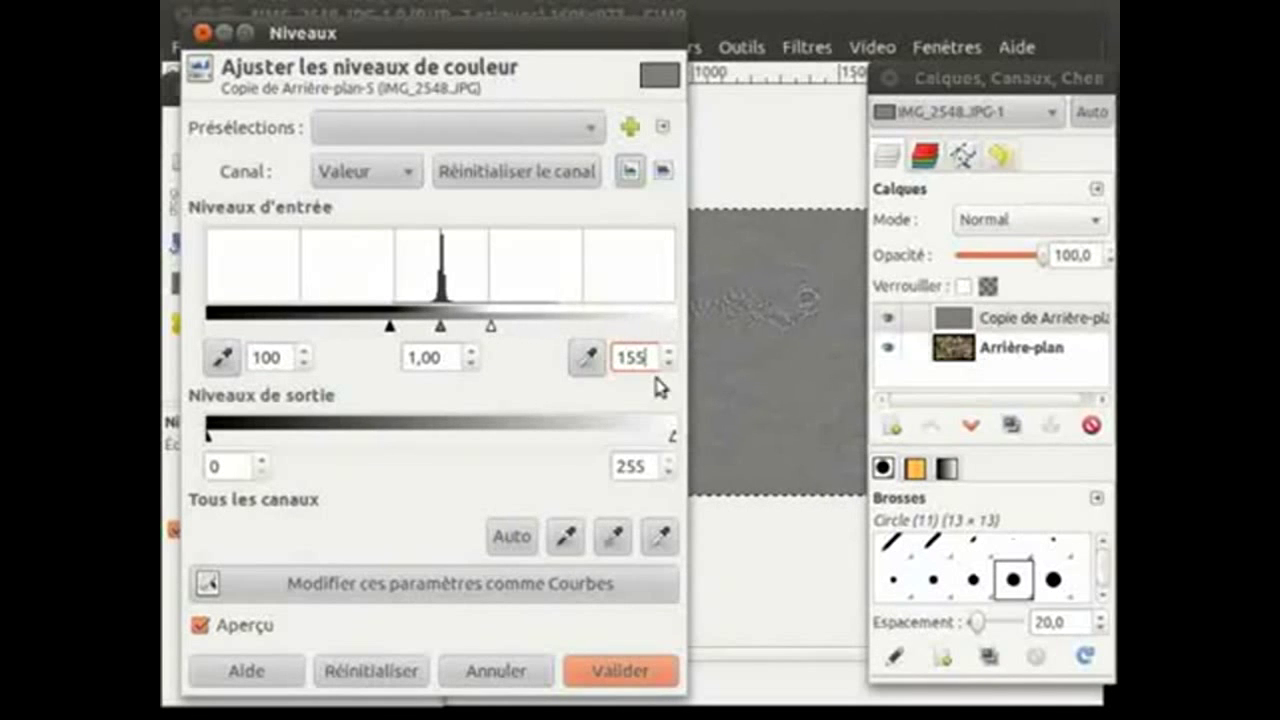
left_click(622, 670)
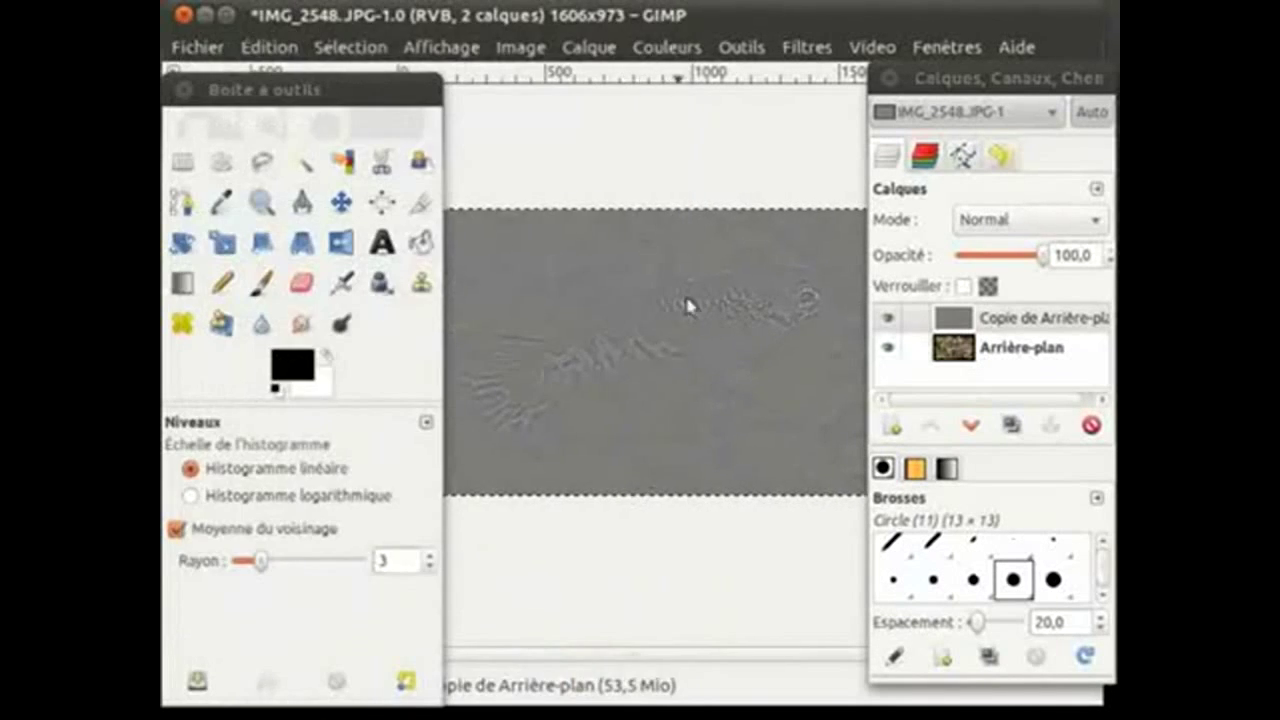
Set the blend mode of the grey detail layer to Superposer (Overlay)
left_click(1027, 227)
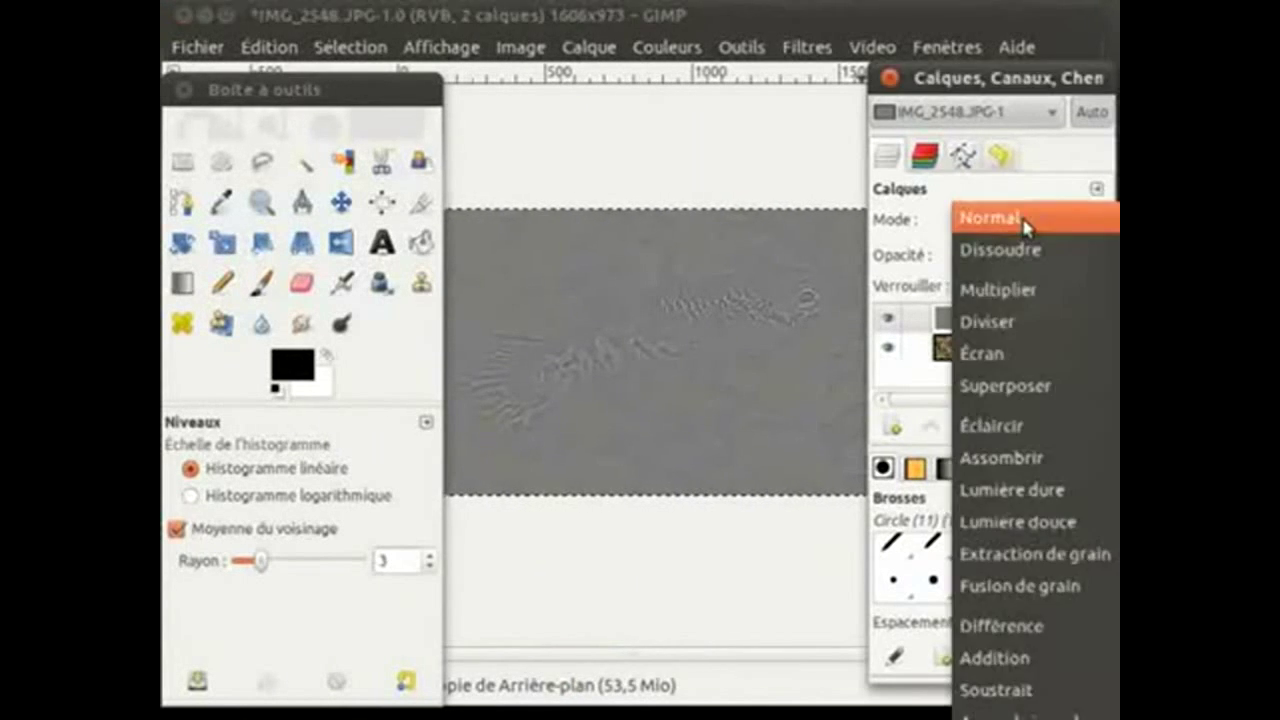
left_click(1017, 393)
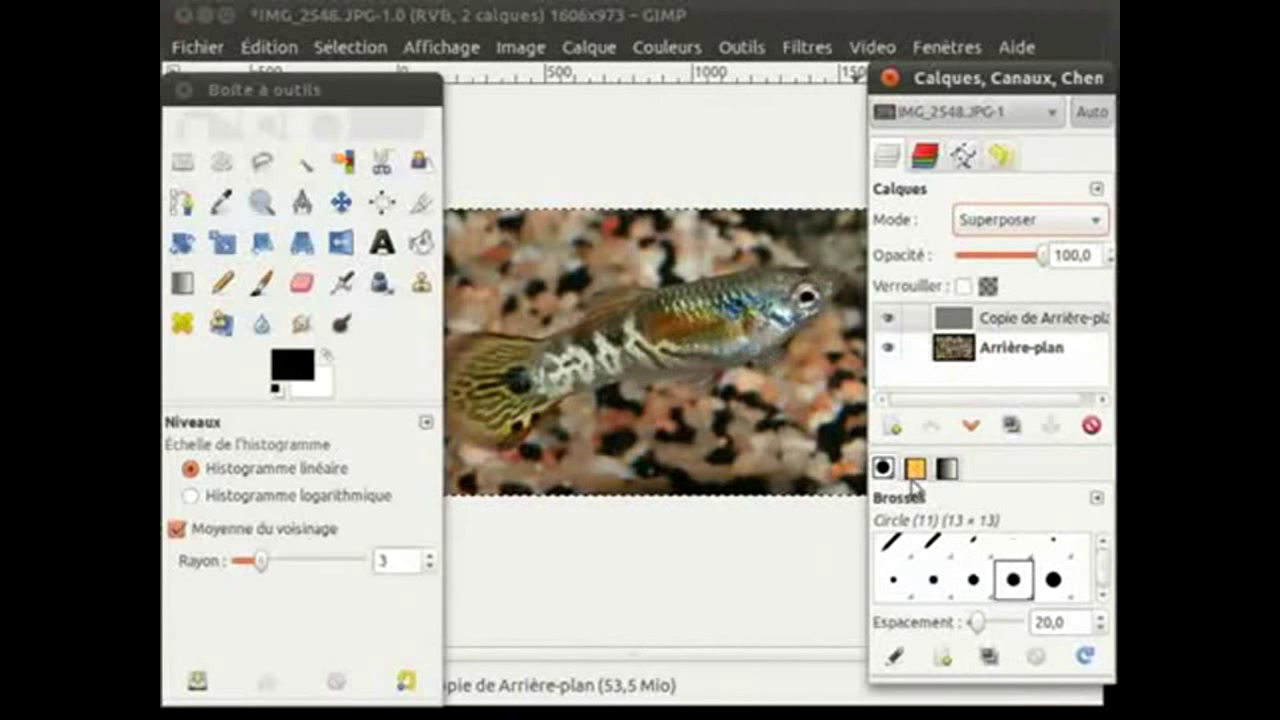
Check the sharpening effect by toggling the detail layer's visibility and examining its opacity control
left_click(887, 325)
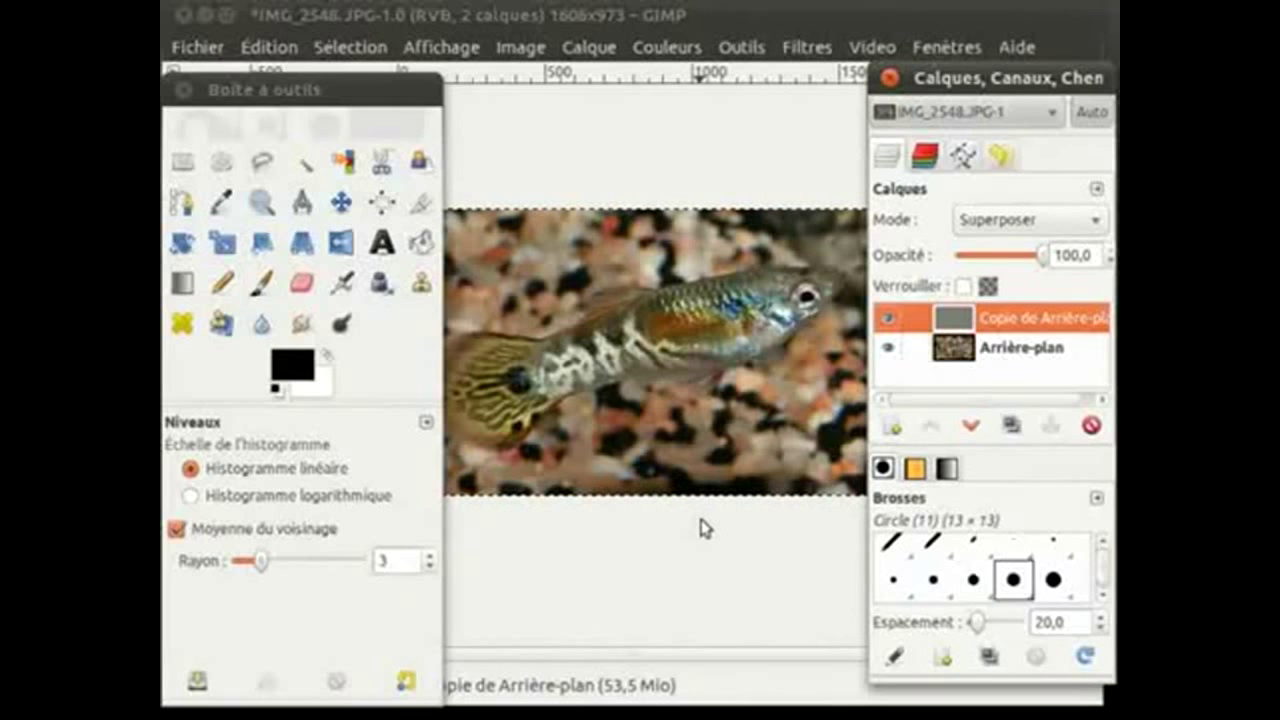
left_click(1045, 263)
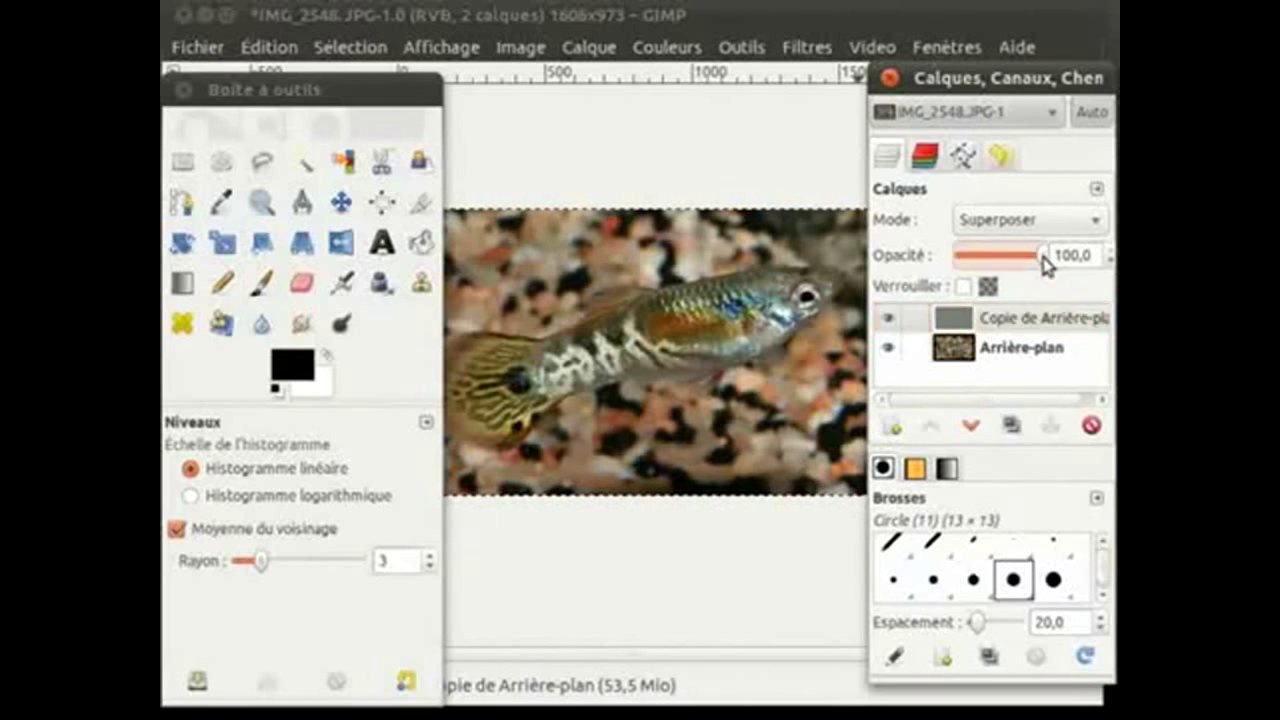
mouse_move(1045, 263)
left_mouse_down()
mouse_move(968, 266)
mouse_move(1044, 268)
left_mouse_up()
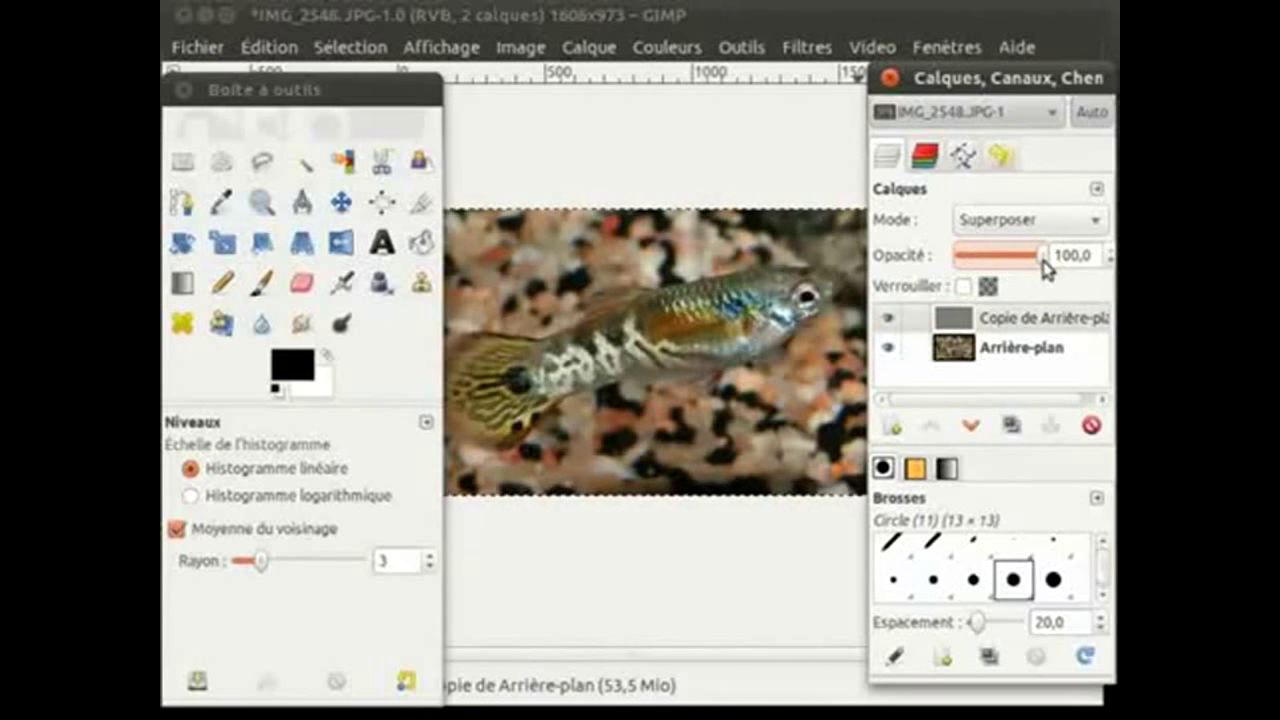